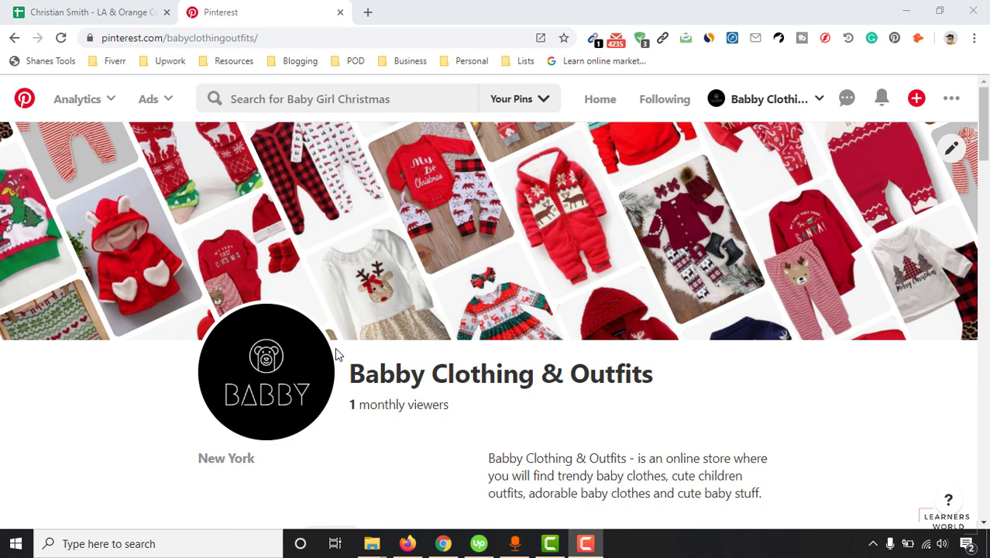
Open a new Chrome tab and go to canva.com.
left_click(368, 11)
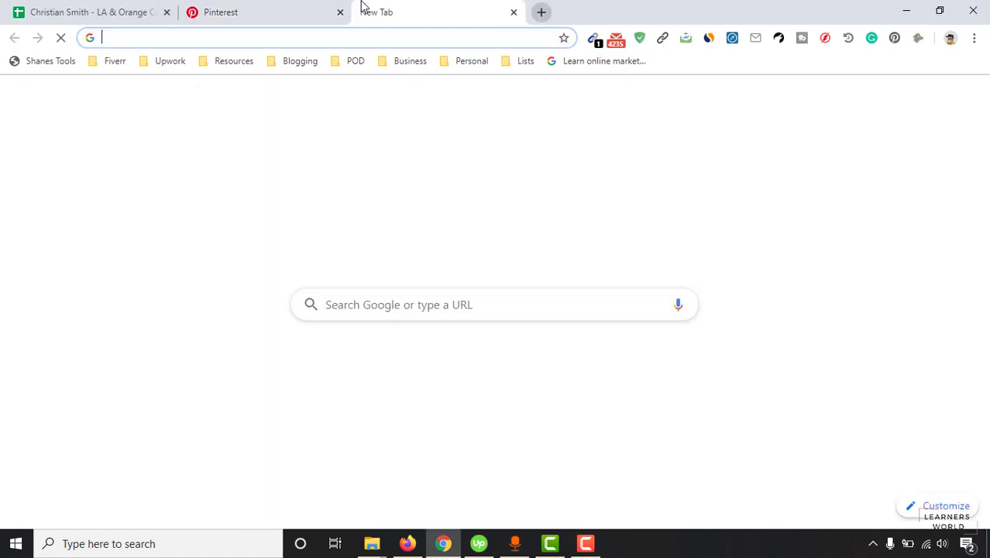
type("can")
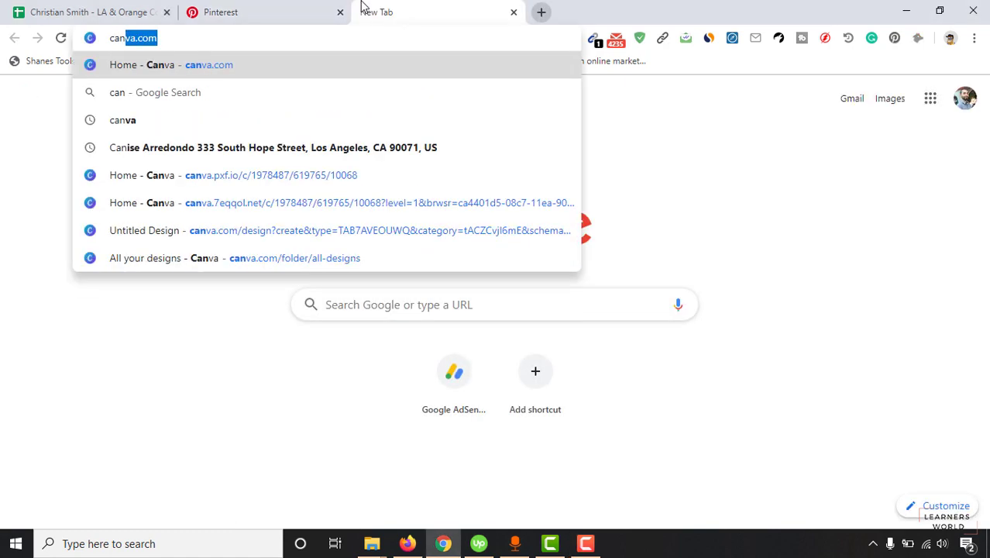
key("Return")
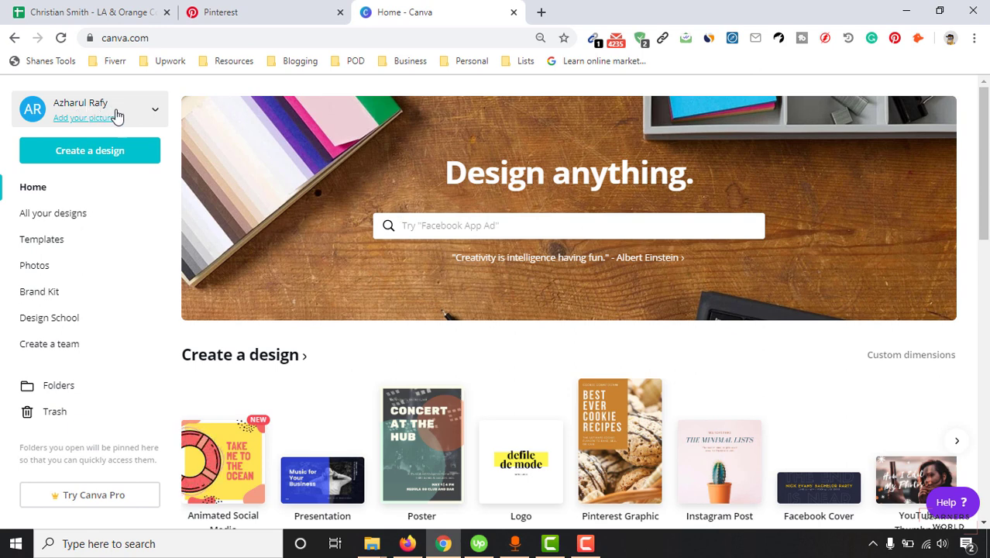
Open the Create a design menu and browse its list of design types.
left_click(134, 158)
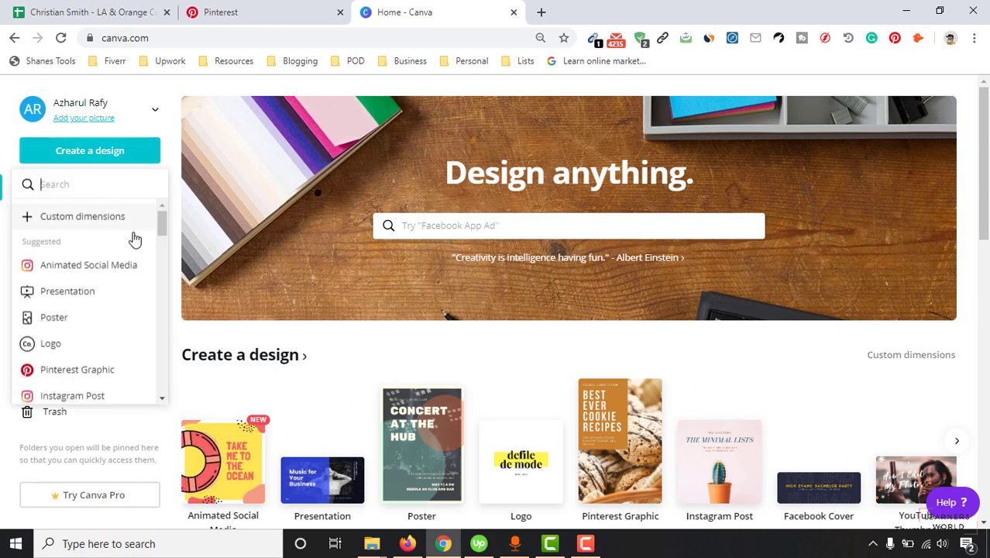
scroll(122, 325, "down", 3)
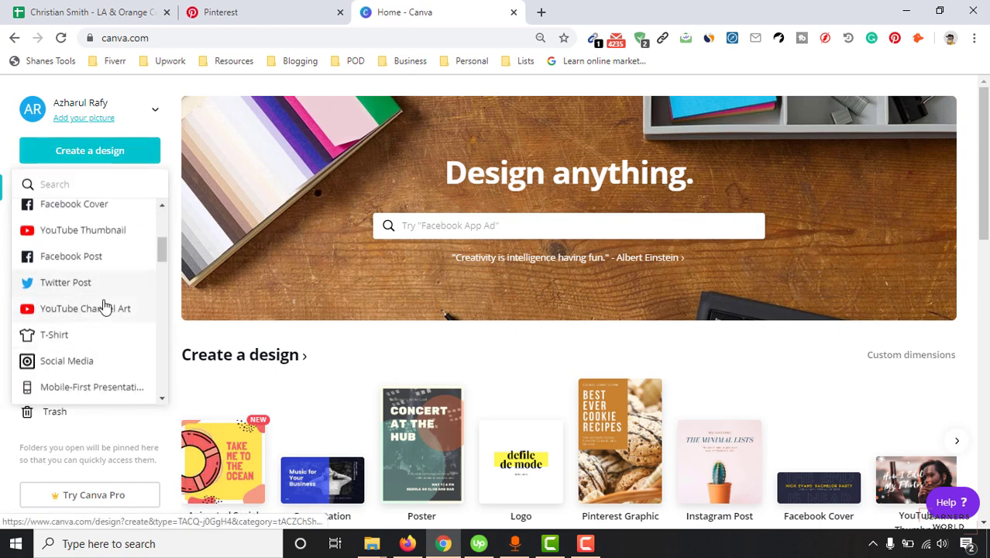
scroll(109, 271, "up", 5)
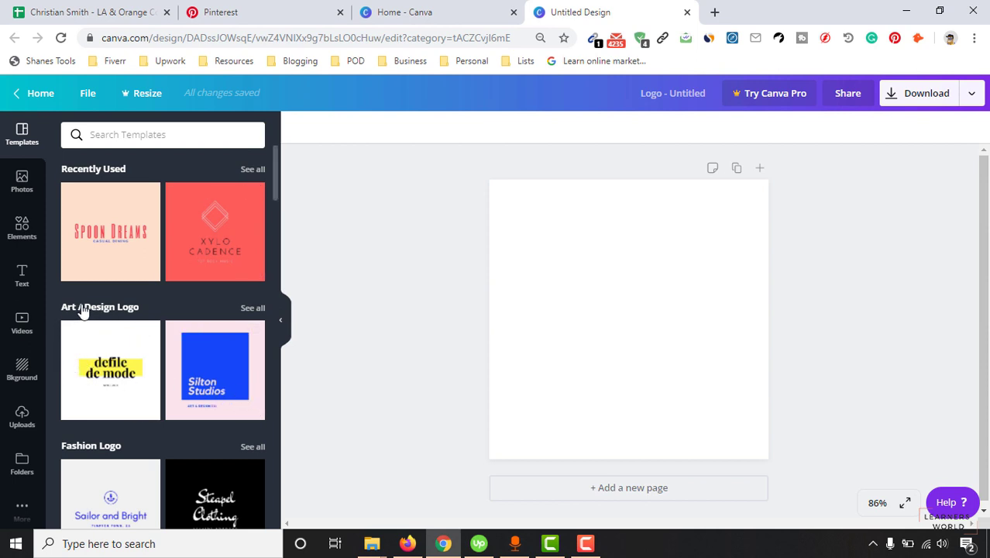
Scroll the Templates panel down toward the DJ Logo templates.
scroll(174, 327, "down", 2)
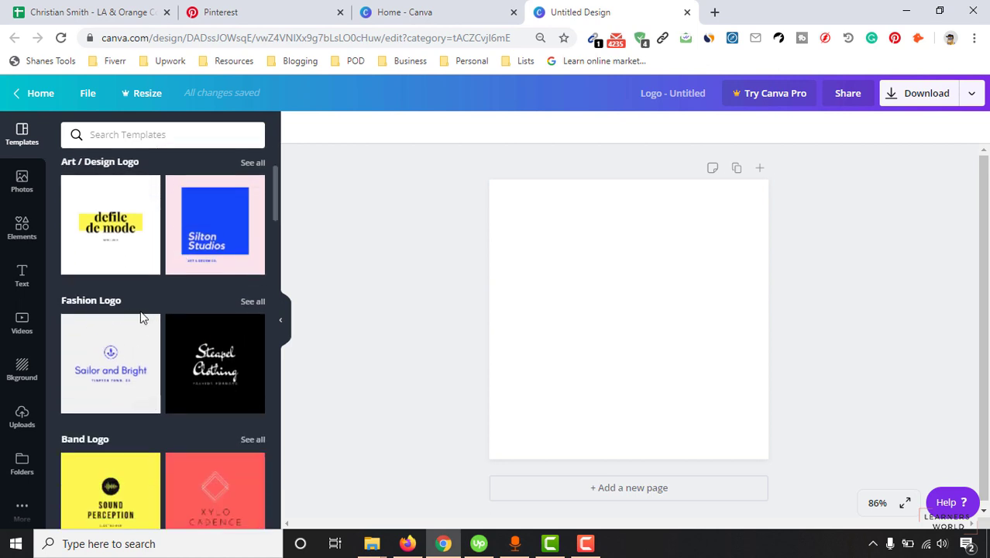
scroll(181, 316, "down", 5)
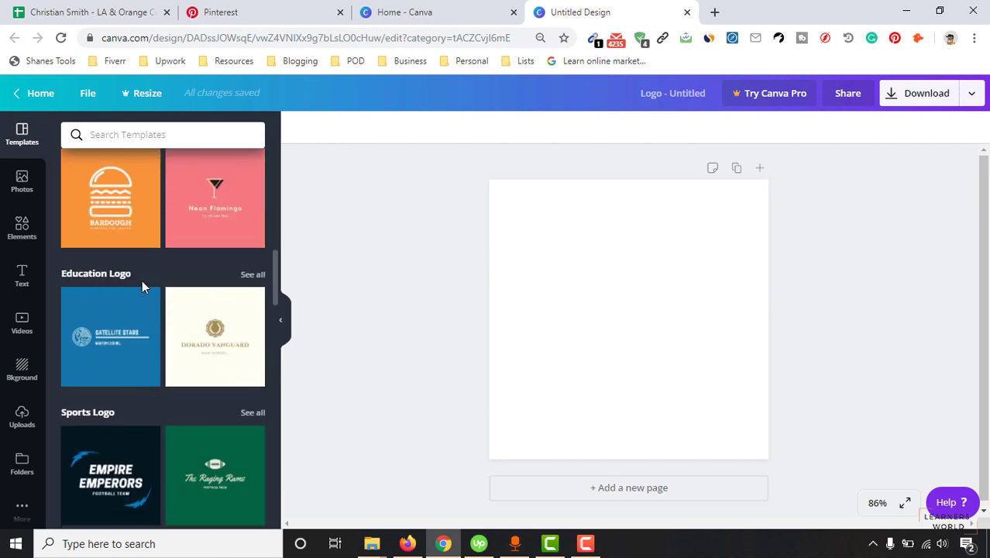
scroll(141, 414, "down", 1)
scroll(141, 414, "down", 3)
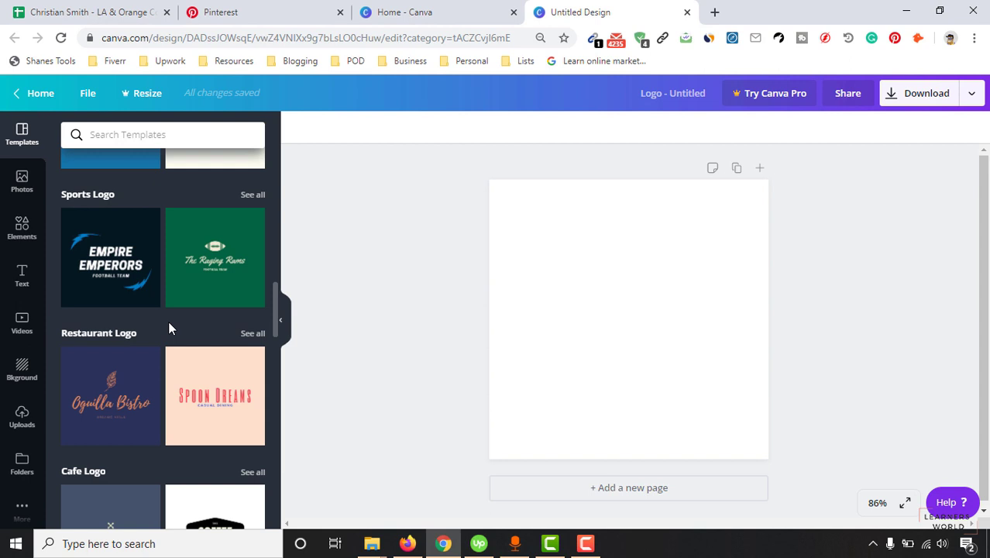
scroll(213, 327, "down", 3)
scroll(237, 334, "down", 2)
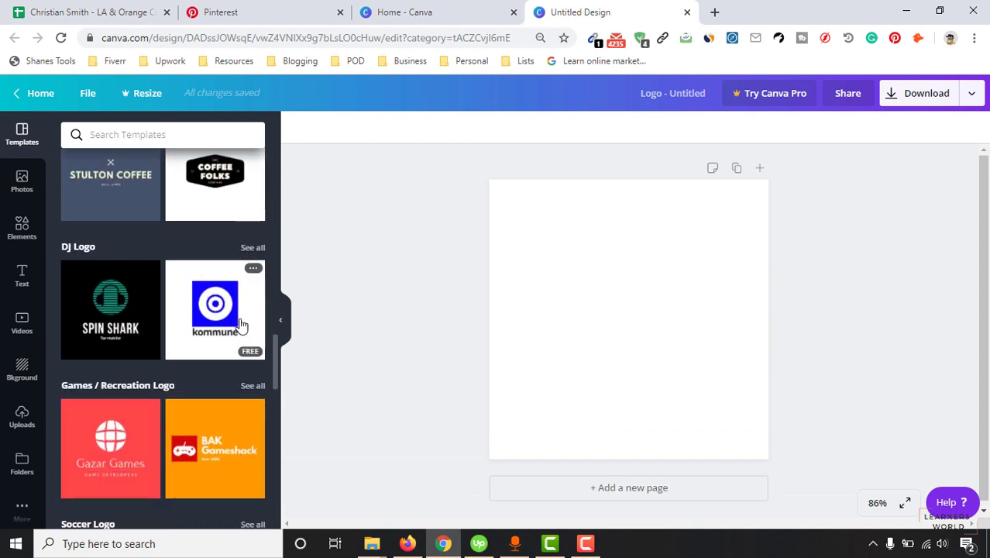
Apply the Spin Shark template and check its background, logo group and text layers.
left_click(120, 312)
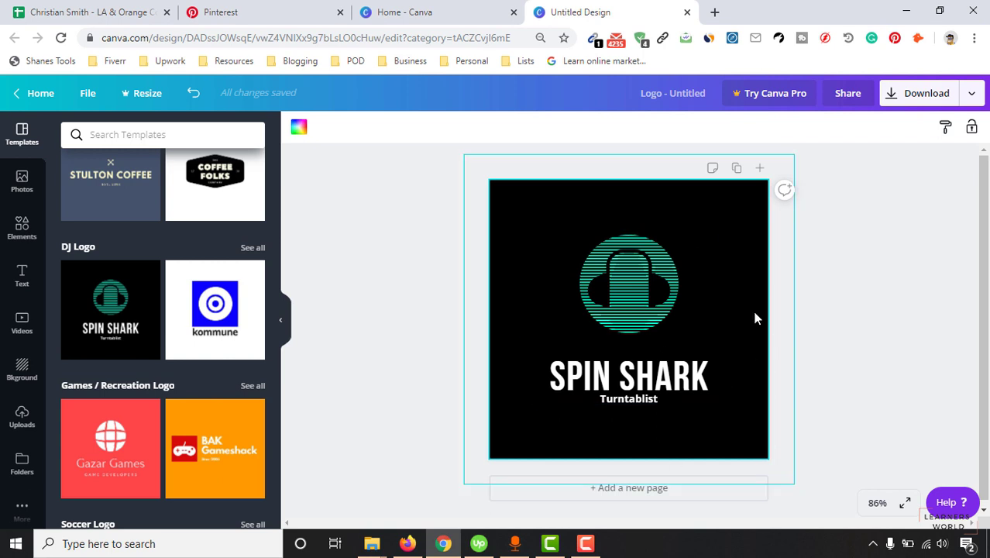
left_click(735, 202)
left_click(683, 323)
left_click(591, 391)
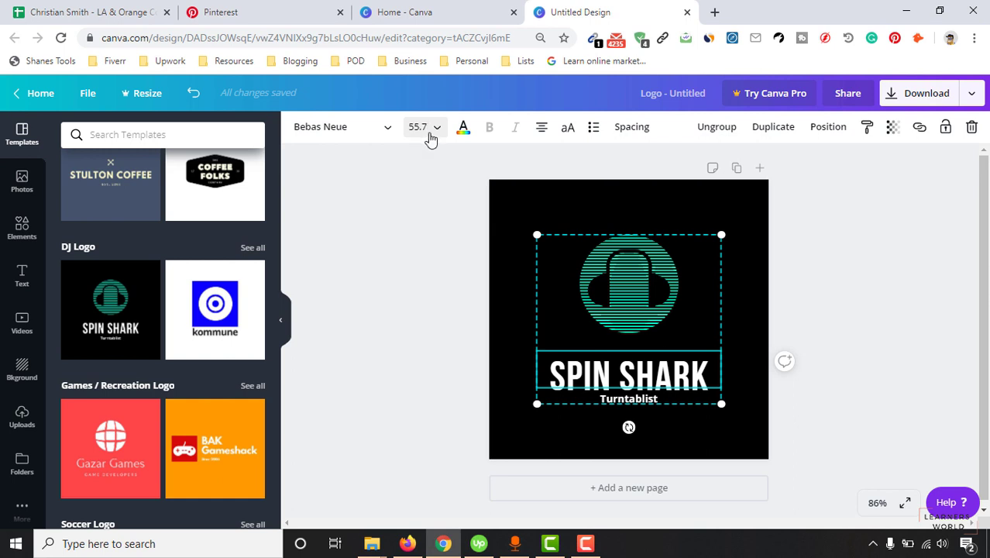
left_click(643, 398)
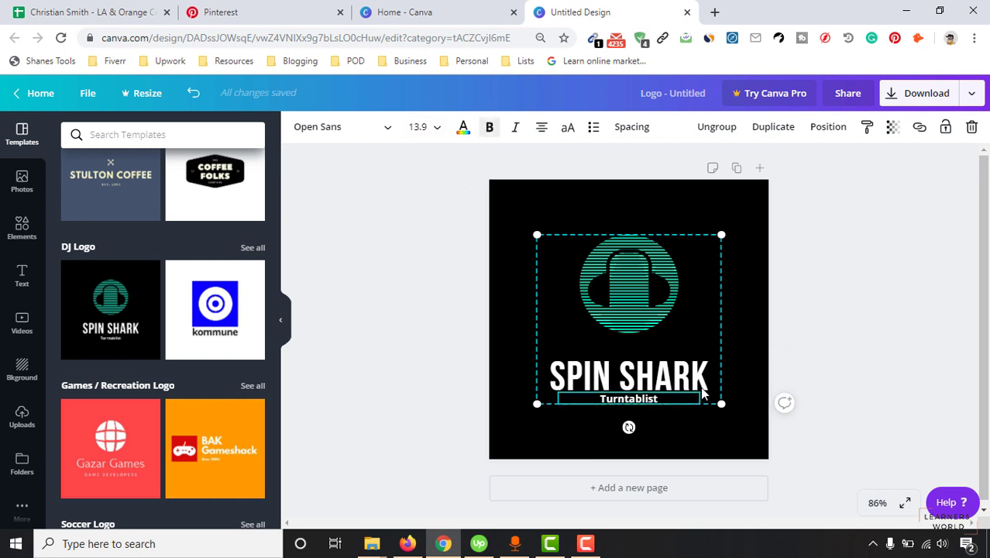
Delete the headphone graphic from the Spin Shark logo.
left_click(851, 408)
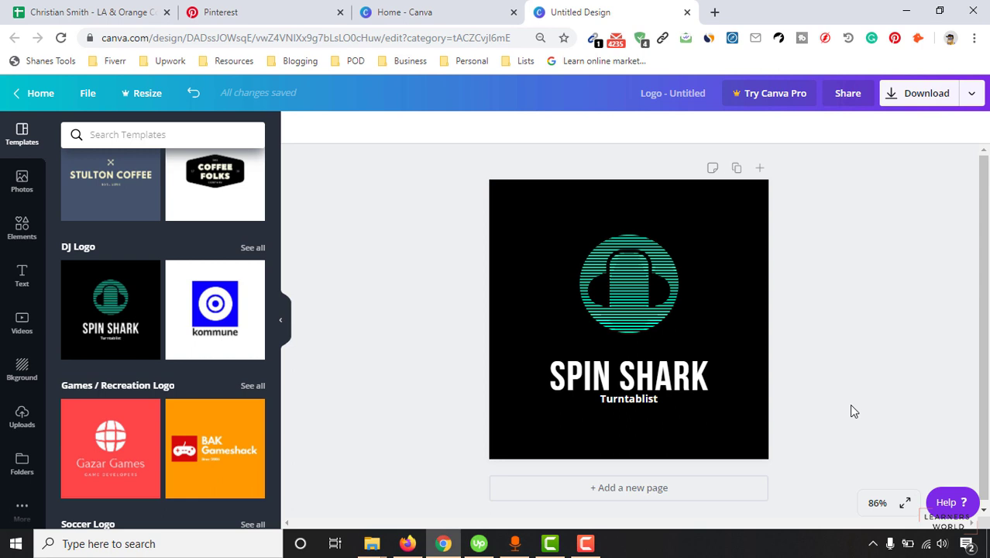
left_click(632, 303)
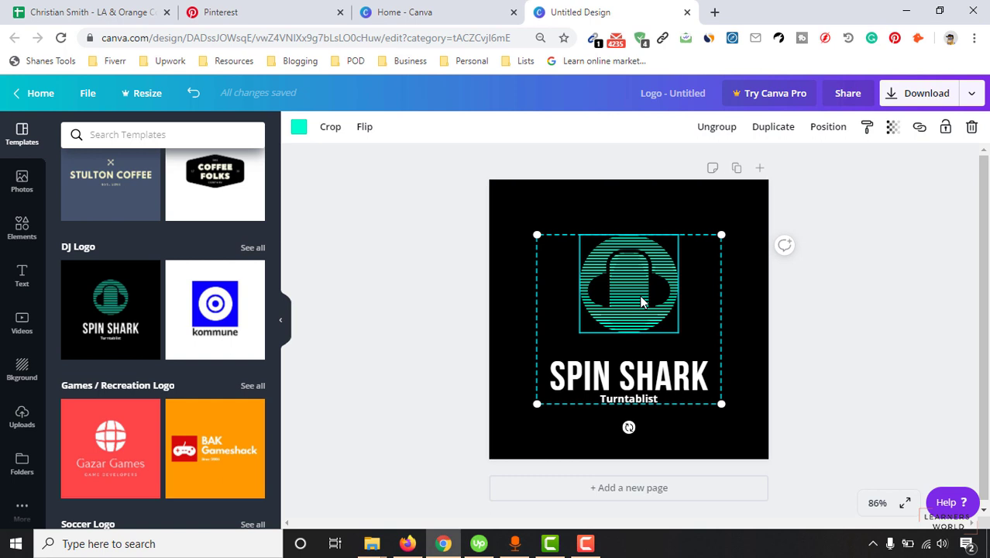
key("Delete")
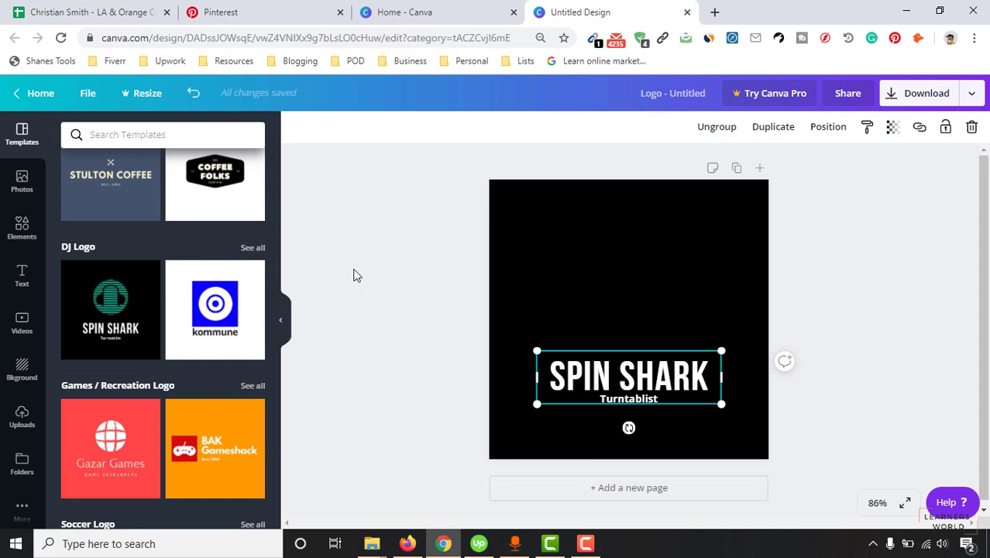
Search the Elements library for ice cream graphics.
left_click(20, 227)
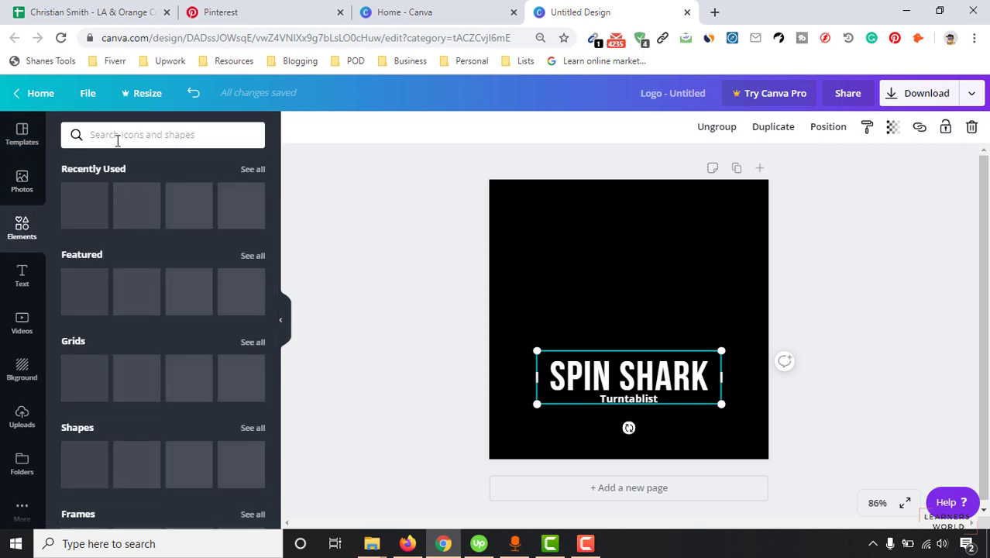
left_click(117, 140)
type("ice cream")
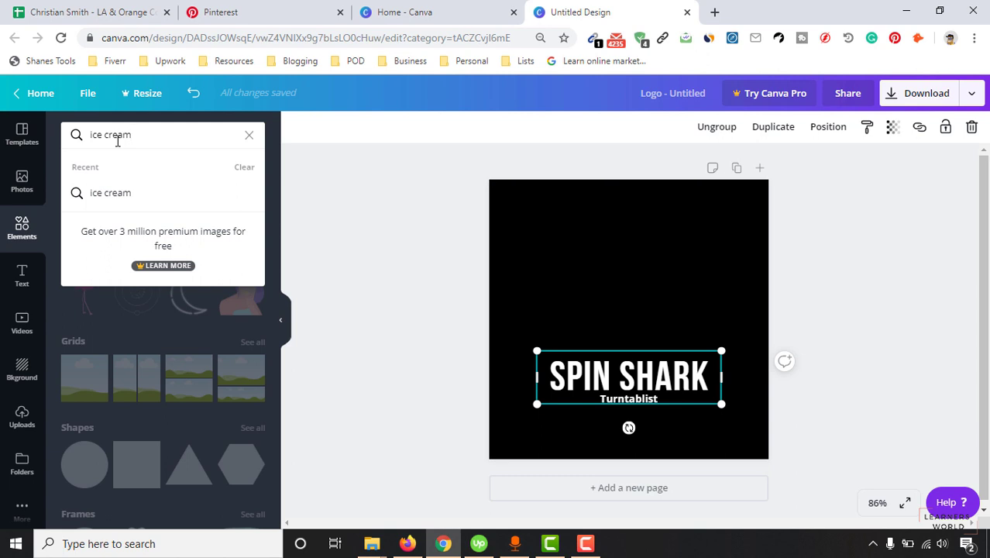
key("Return")
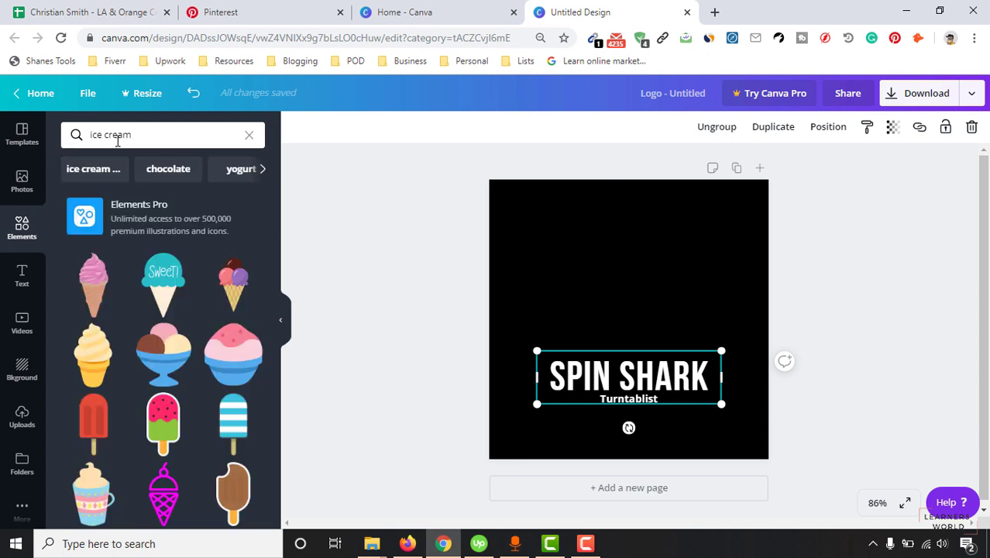
scroll(251, 381, "down", 2)
scroll(250, 381, "down", 4)
scroll(248, 457, "up", 6)
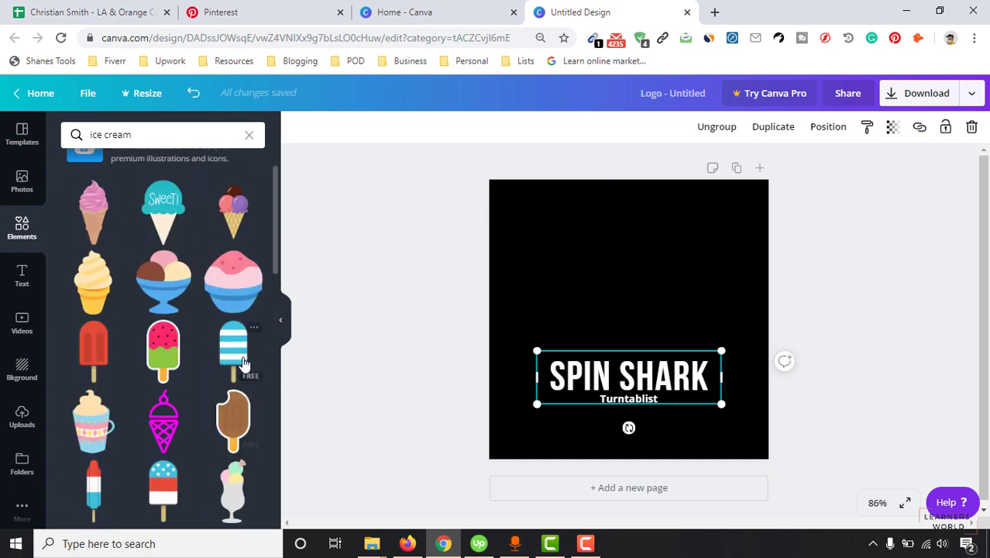
scroll(248, 372, "up", 1)
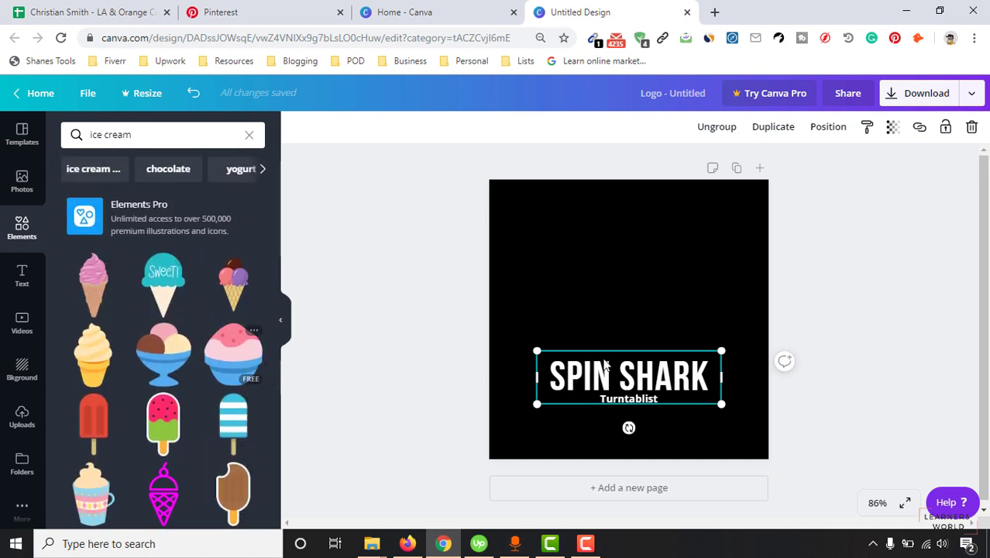
Add the pink-and-blue ice cream bowl, shrink it and centre it above the title.
left_click(236, 362)
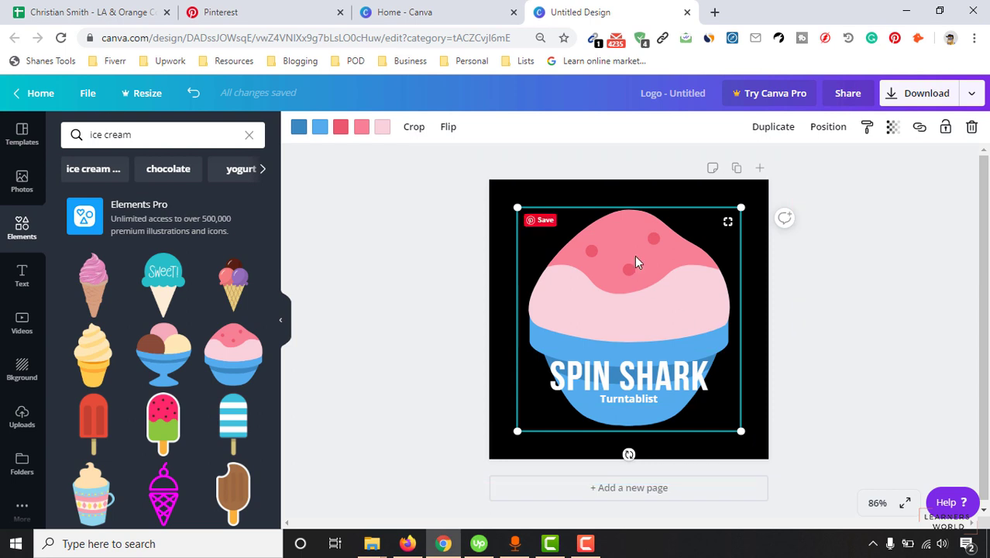
left_click_drag(742, 431, 688, 339)
left_click_drag(603, 306, 634, 299)
Replace the SPIN SHARK title with ICE SWEET.
left_click(862, 403)
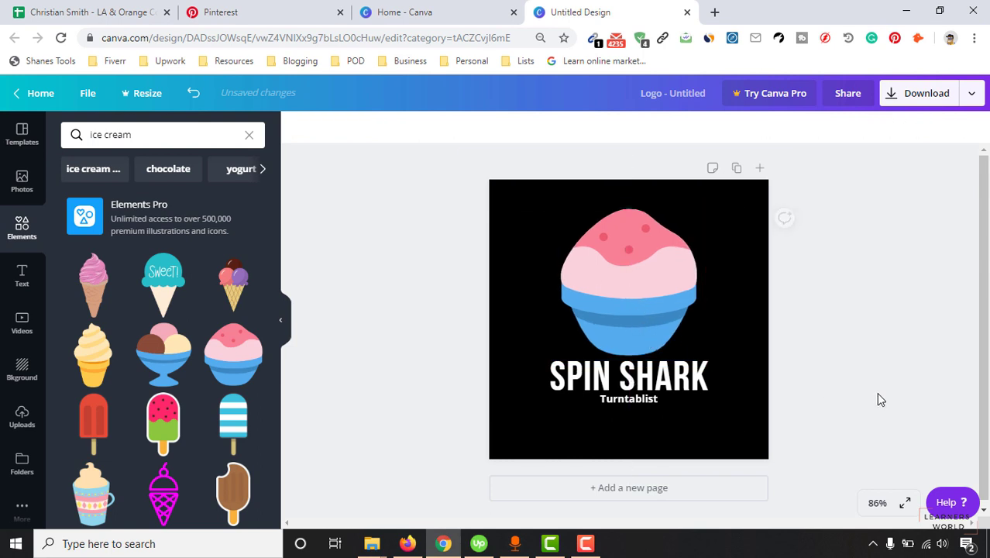
left_click(578, 391)
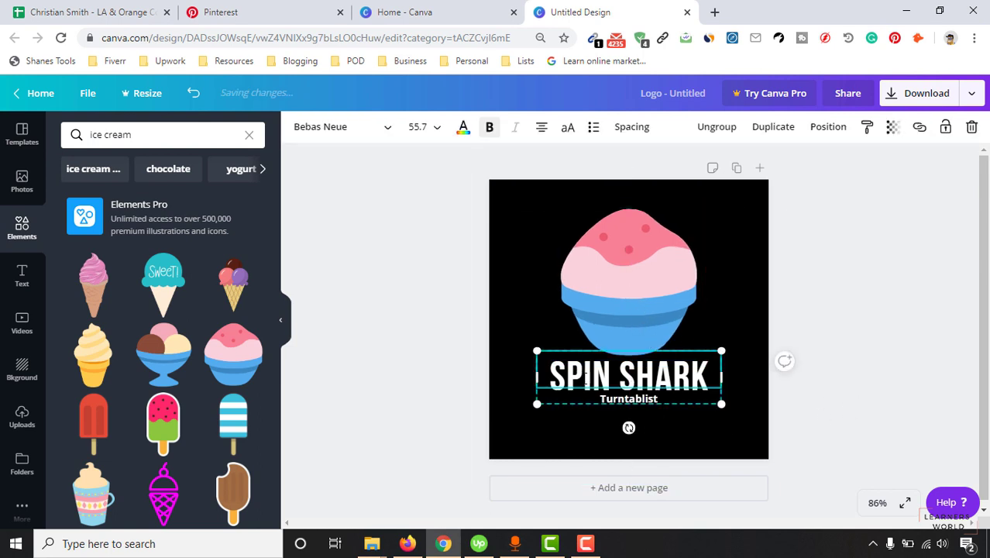
double_click(587, 377)
left_click_drag(587, 377, 647, 382)
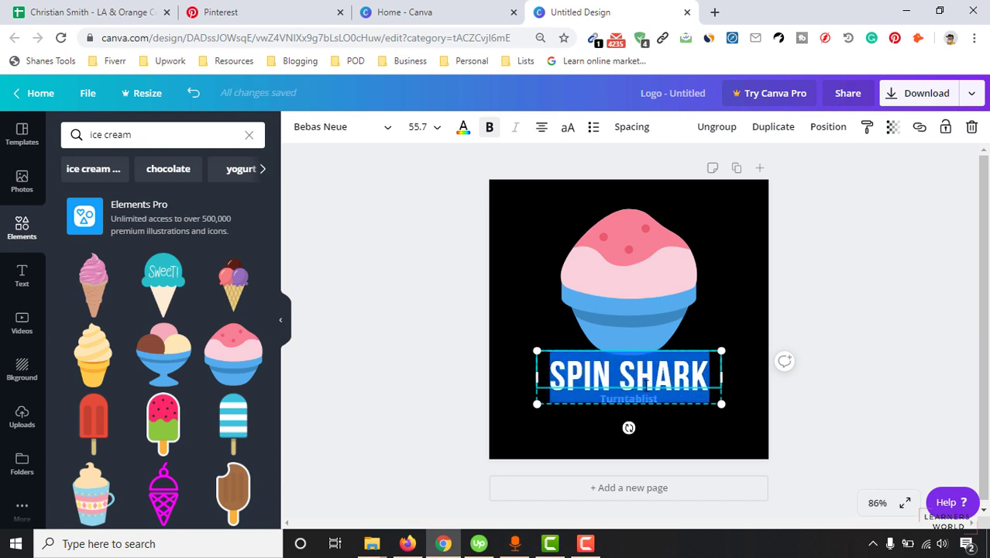
type("ICE SWEET")
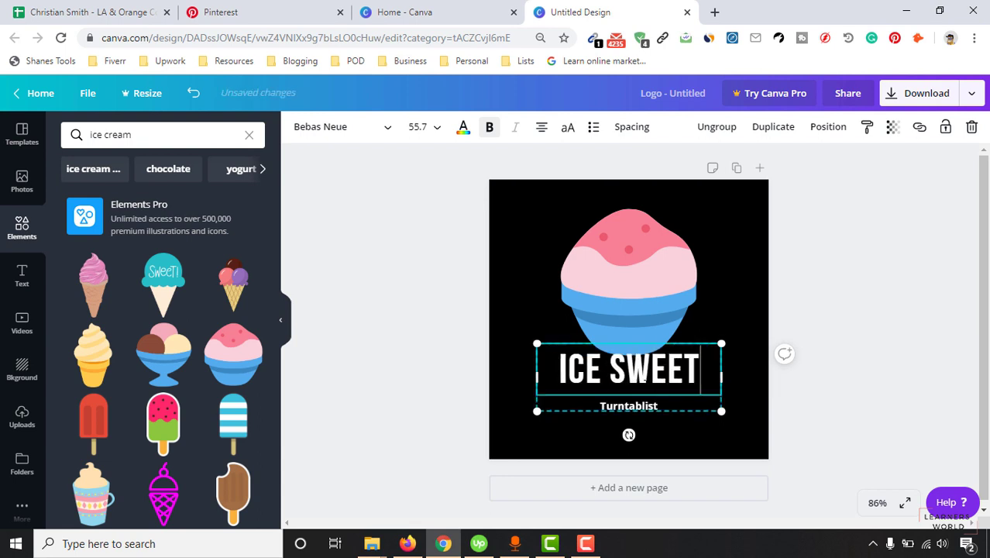
Change the Turntablist tagline to TASTY TREAT, correcting typos along the way.
left_click(639, 412)
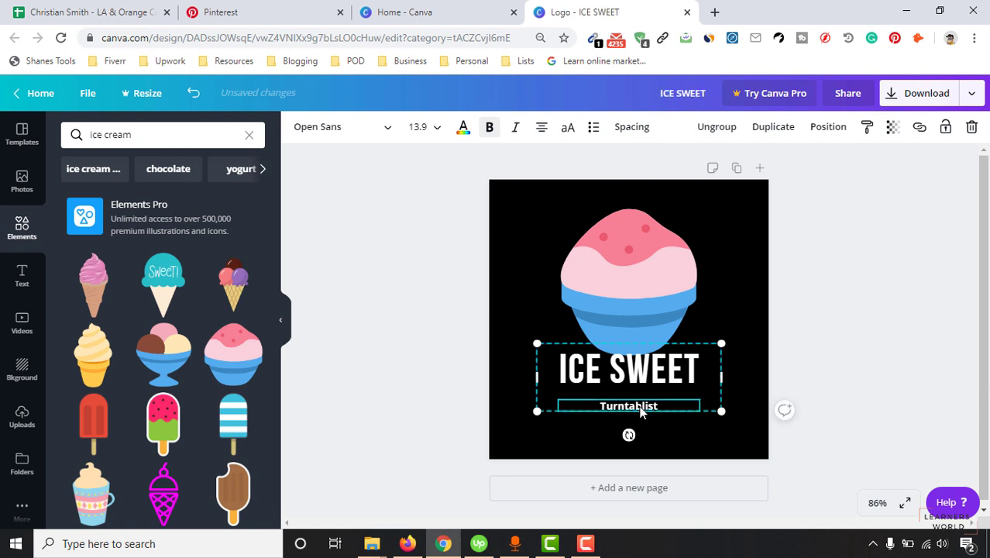
double_click(640, 411)
type("TAST")
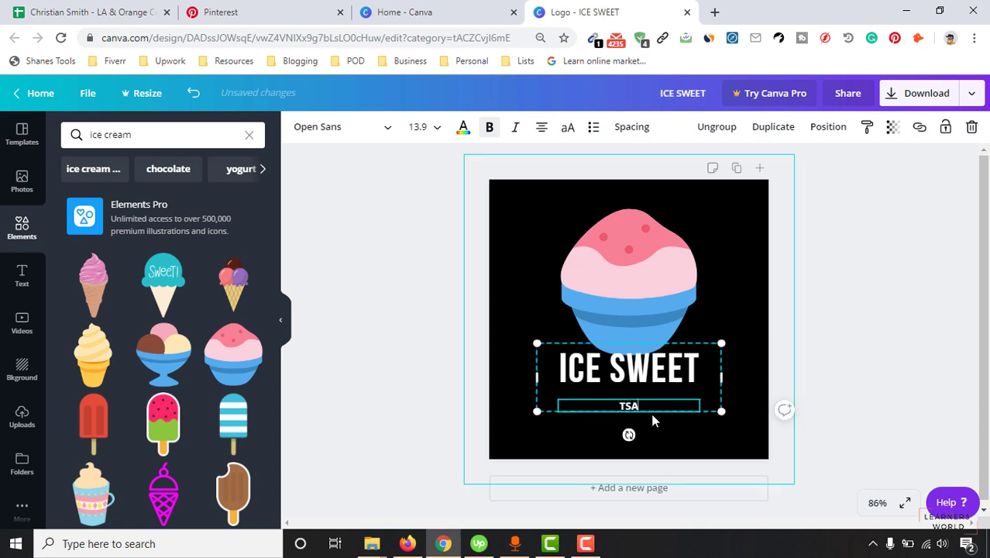
type("Y TAS")
key("BackSpace")
key("BackSpace")
key("BackSpace")
key("BackSpace")
type("TA")
key("BackSpace")
type("REAT")
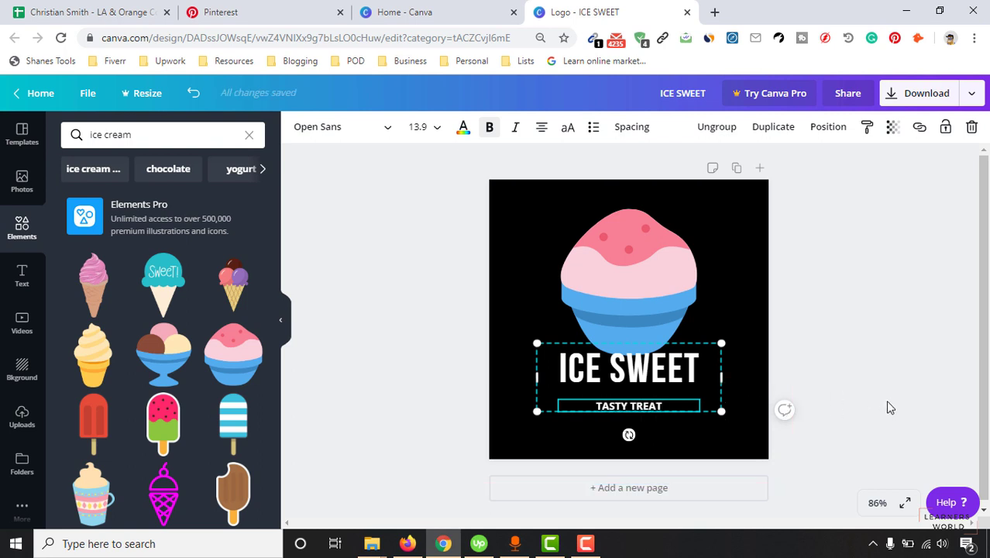
Nudge the ice cream bowl slightly higher along the centre guide above ICE SWEET.
left_click(649, 293)
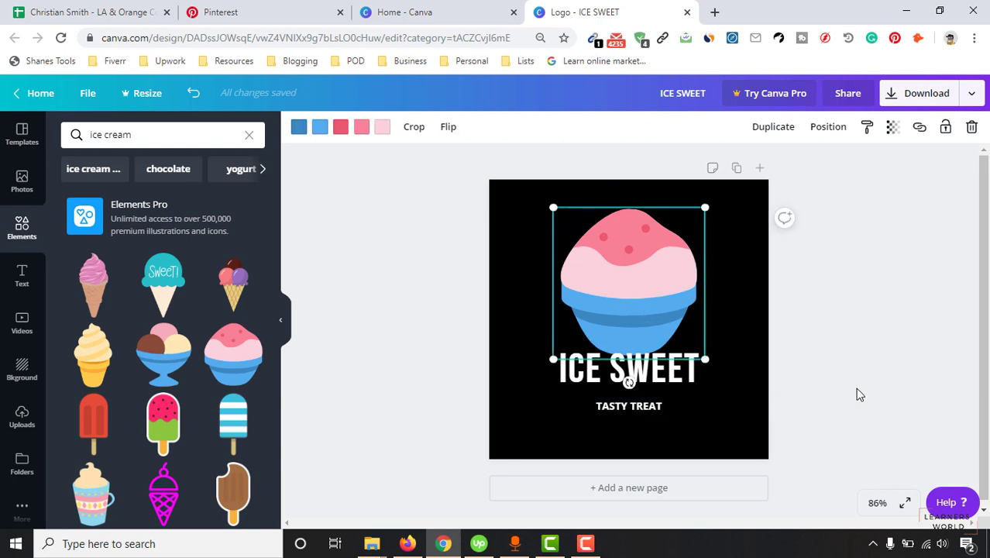
left_click_drag(646, 303, 645, 296)
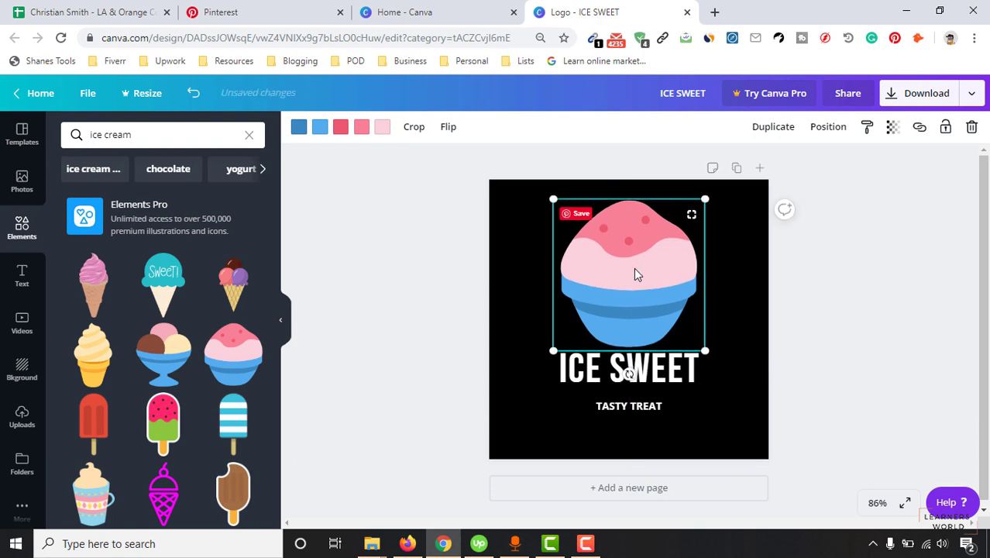
left_click(917, 341)
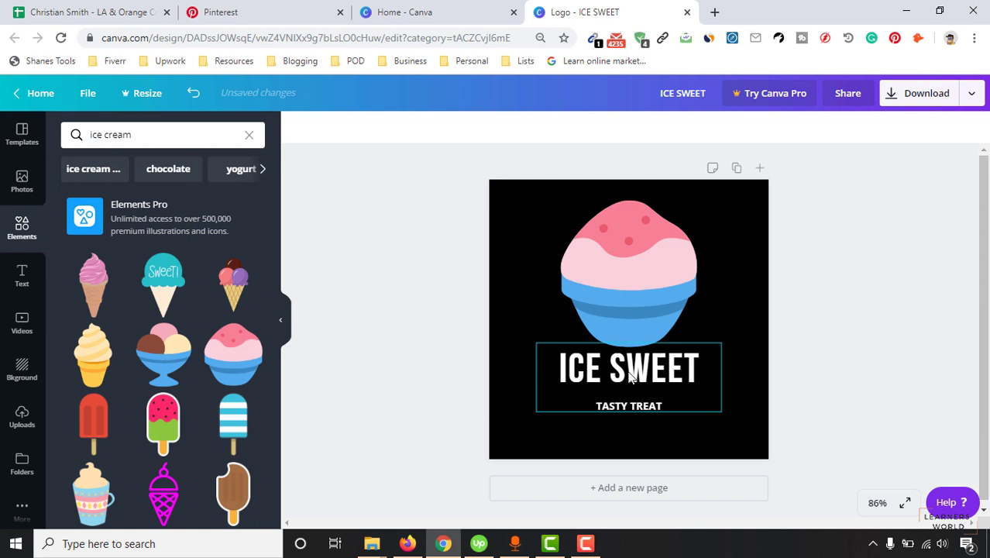
Set the ICE SWEET title in the Abys font.
left_click(601, 376)
double_click(589, 366)
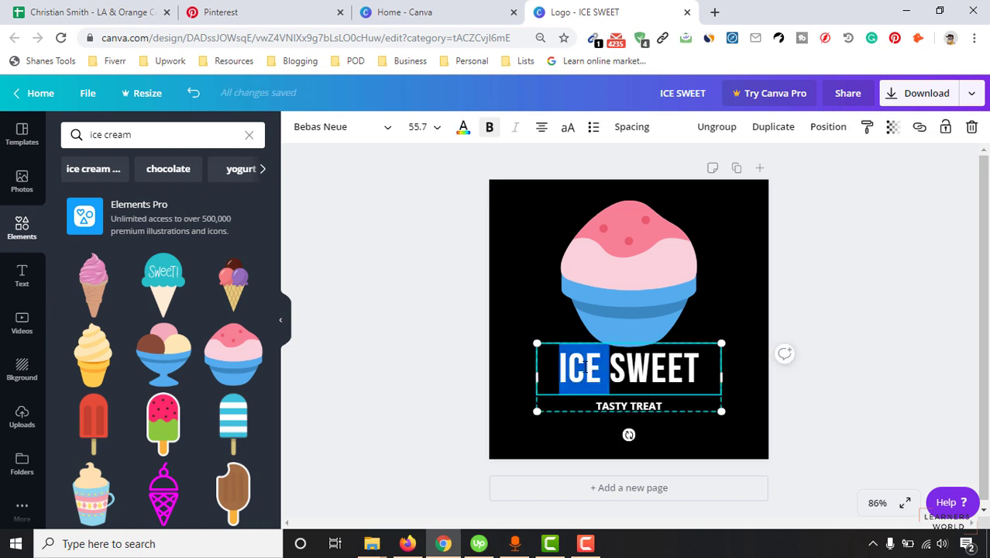
left_click_drag(589, 367, 638, 367)
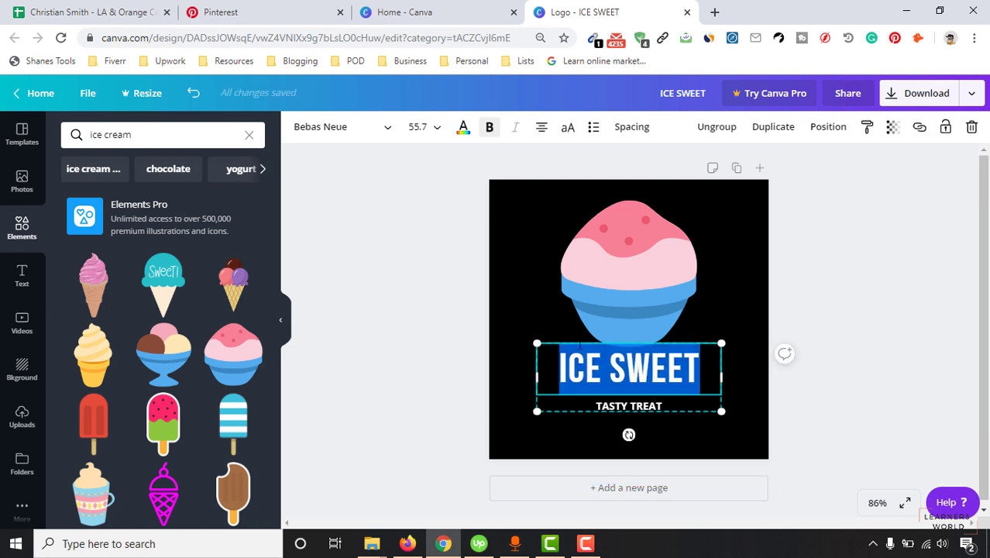
left_click(332, 132)
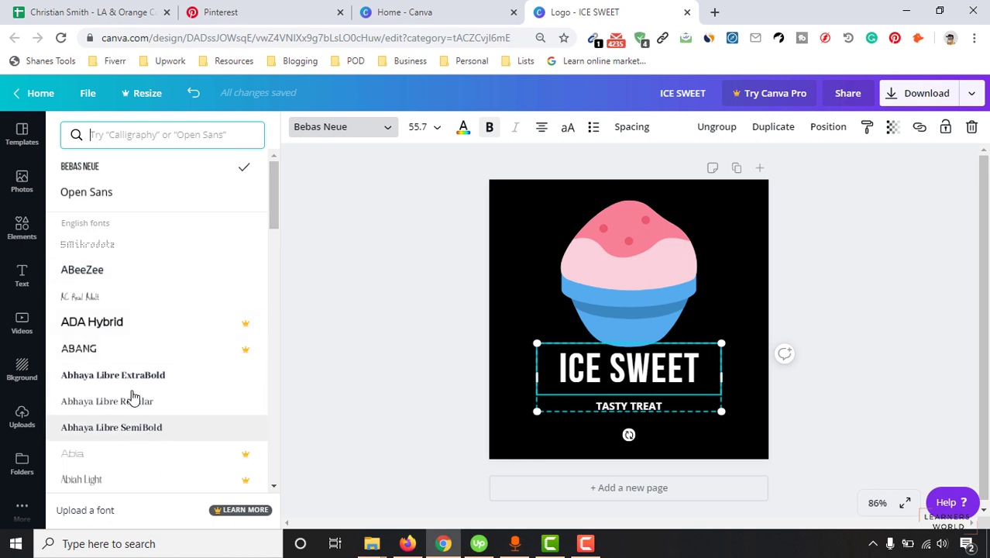
scroll(139, 430, "down", 1)
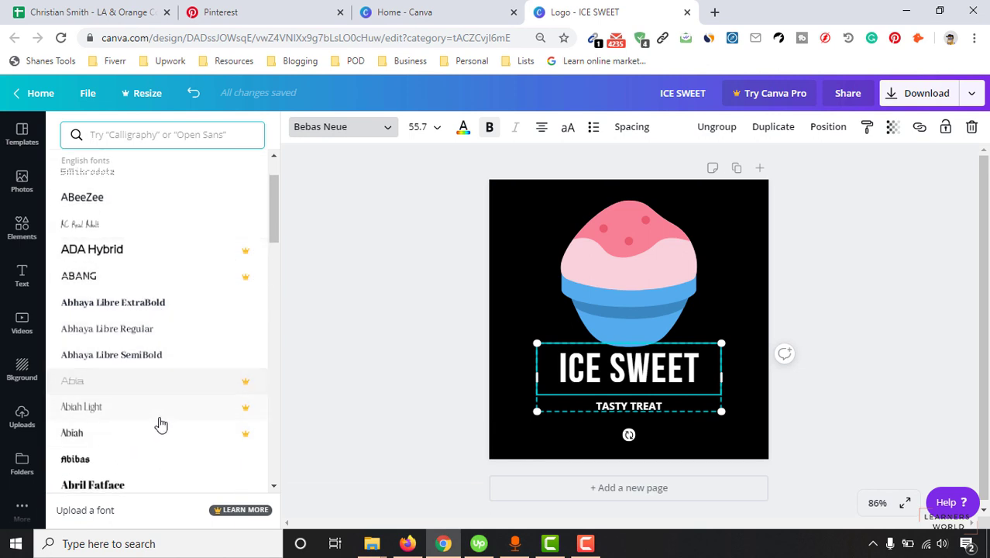
scroll(165, 420, "down", 2)
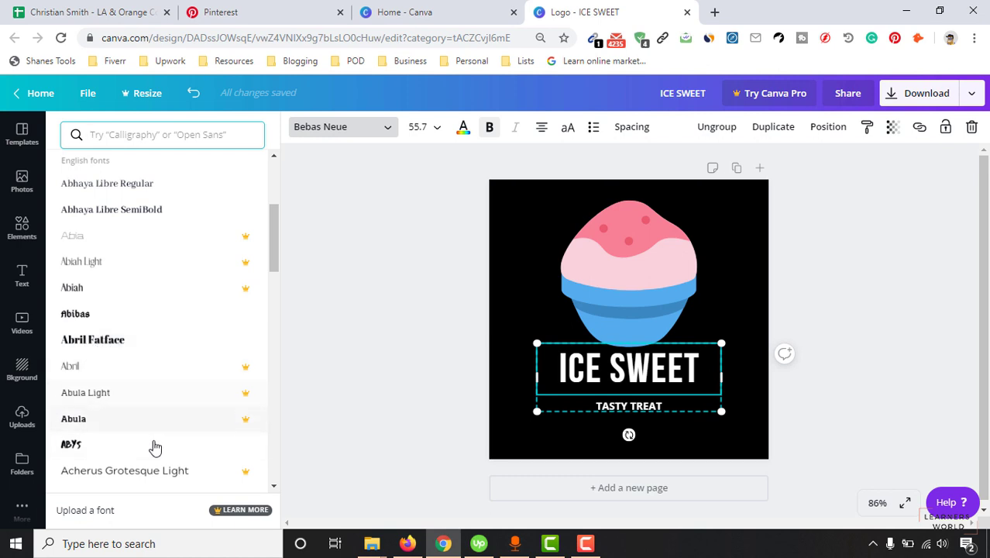
scroll(153, 448, "down", 1)
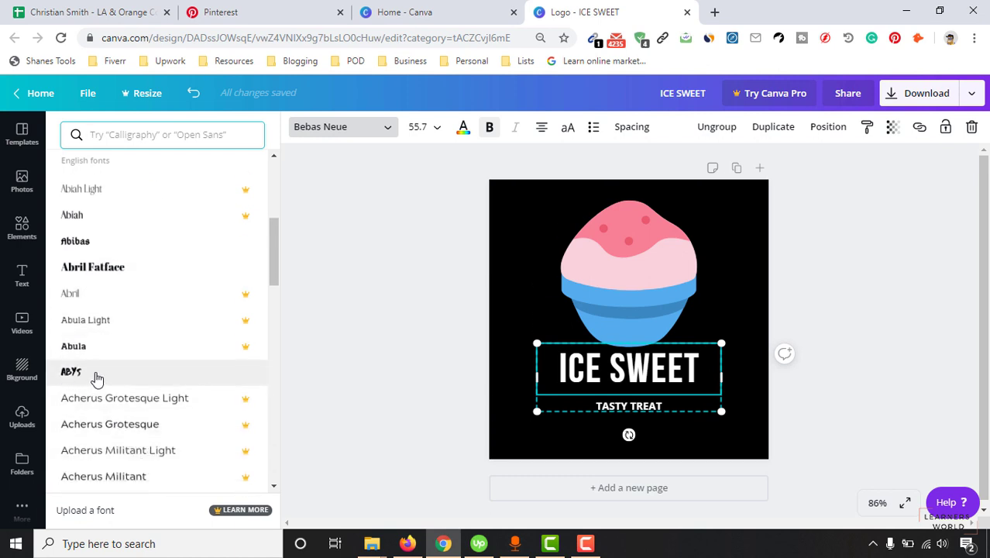
left_click(94, 380)
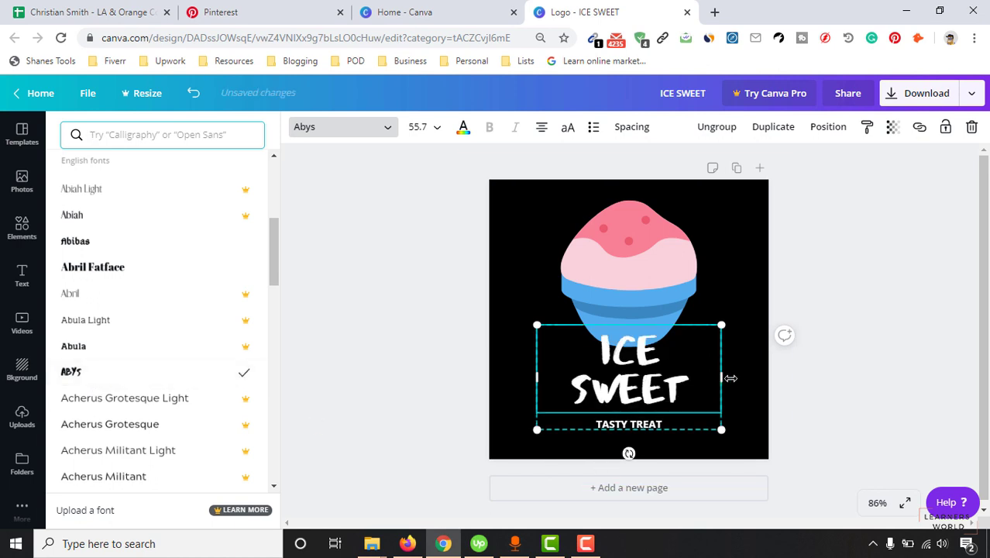
Widen the ICE SWEET text box slightly and move the title group lower.
left_click_drag(732, 377, 729, 377)
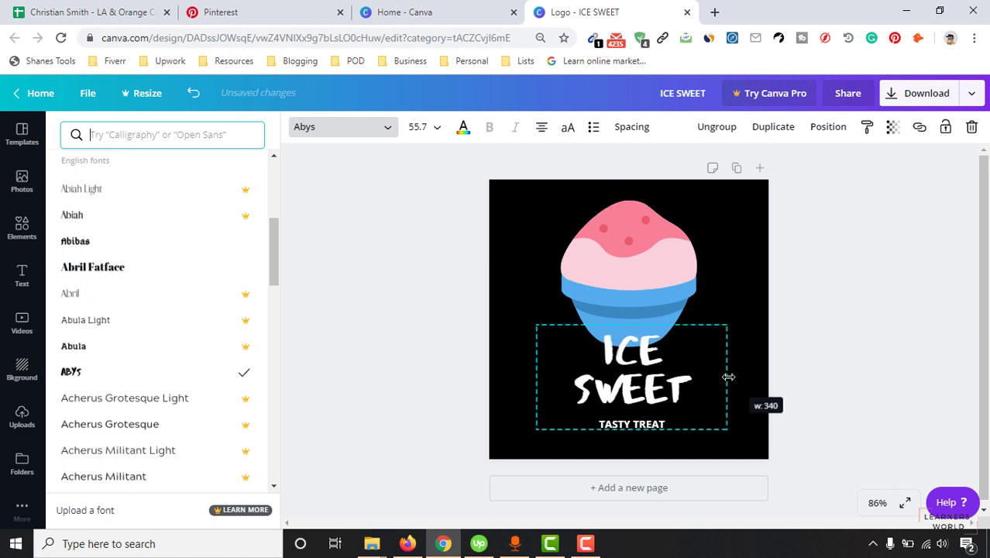
double_click(663, 369)
key("Escape")
left_click_drag(655, 379, 658, 396)
Delete the TASTY TREAT tagline text from the logo.
left_click(620, 444)
left_click(612, 444)
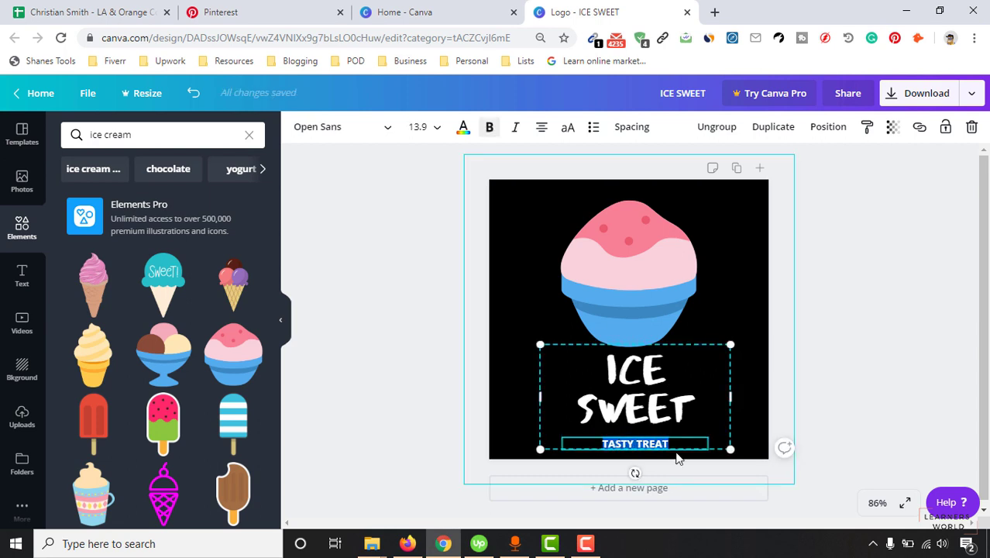
key("BackSpace")
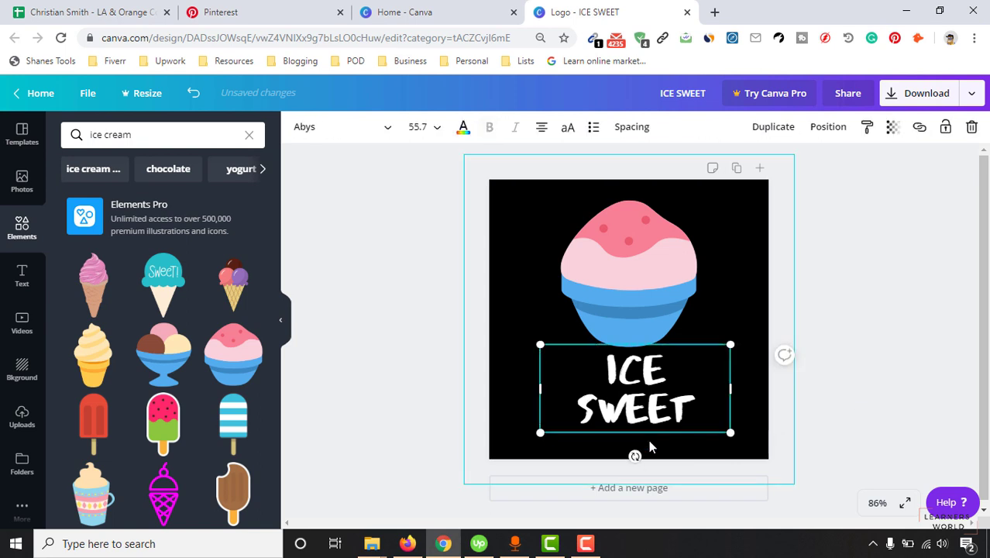
left_click(832, 403)
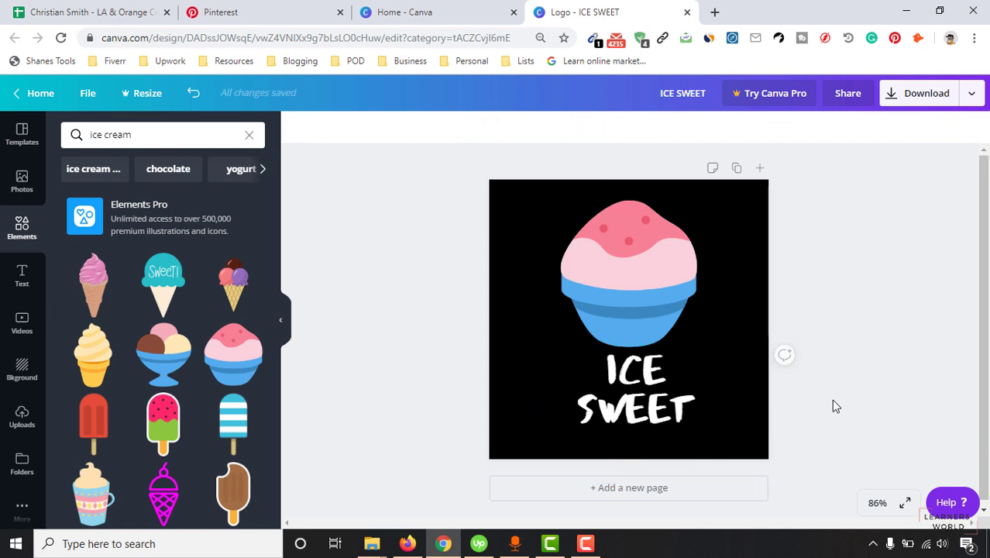
Raise the ice cream bowl slightly and centre the ICE SWEET title beneath it.
left_click(674, 292)
left_click_drag(673, 292, 673, 286)
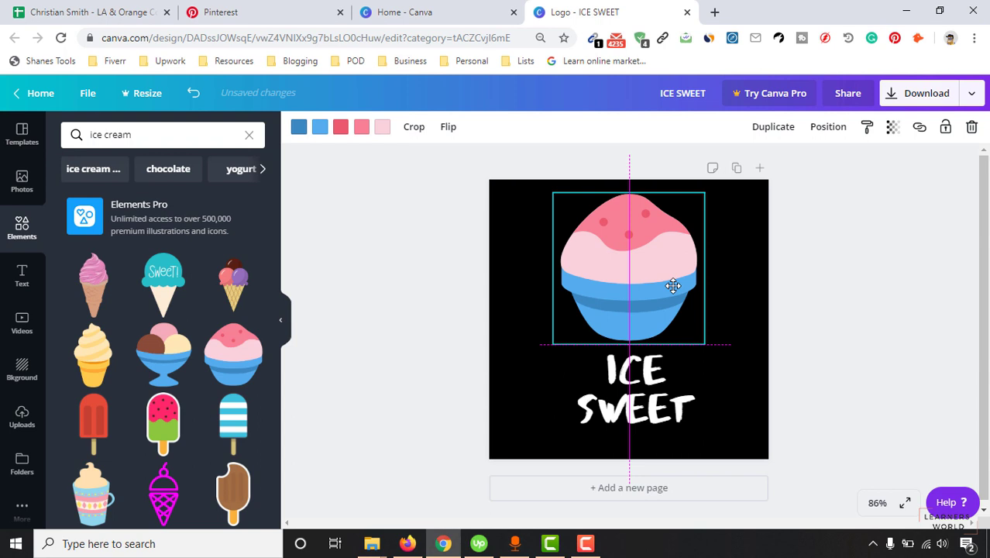
left_click_drag(657, 393, 649, 390)
left_click(862, 400)
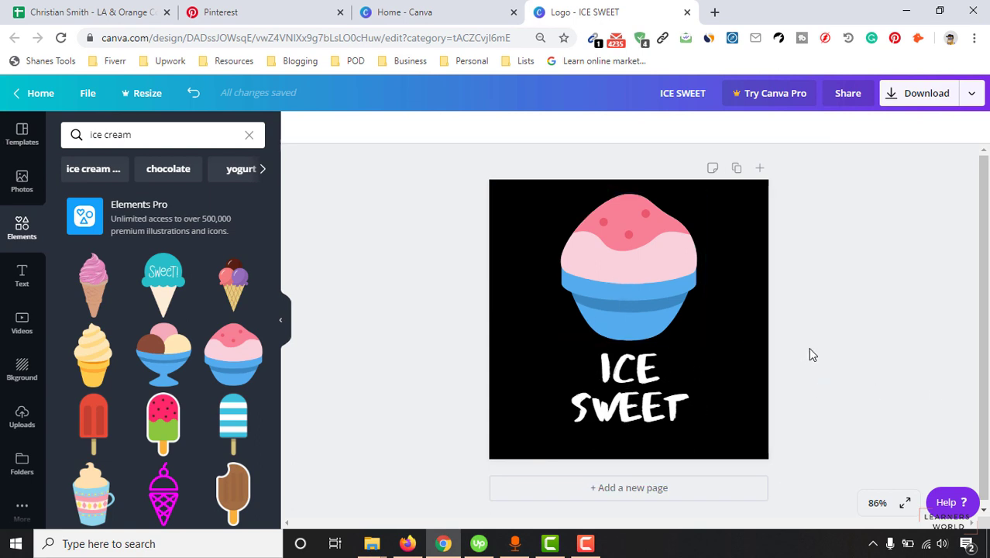
Shrink the ice cream bowl and place it left of the ICE SWEET title.
left_click_drag(656, 288, 567, 367)
left_click(661, 417)
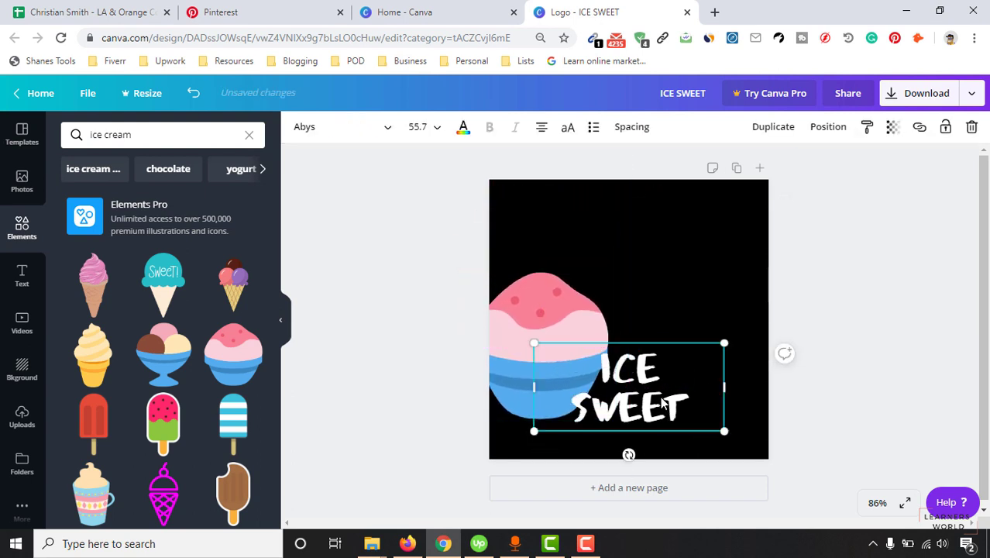
left_click_drag(655, 384, 701, 356)
left_click(560, 336)
left_click_drag(560, 336, 573, 340)
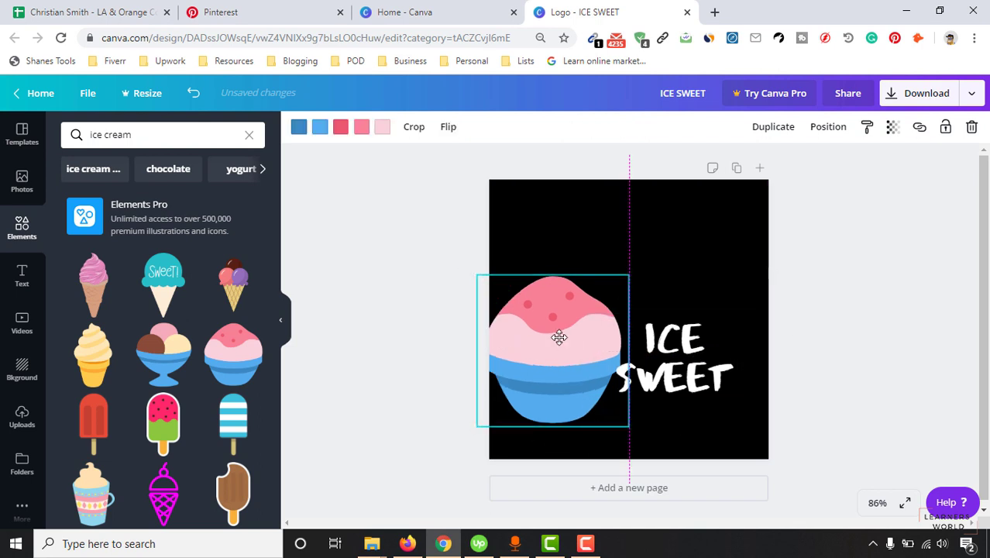
left_click_drag(630, 426, 580, 381)
left_click_drag(552, 349, 571, 374)
left_click_drag(605, 409, 603, 406)
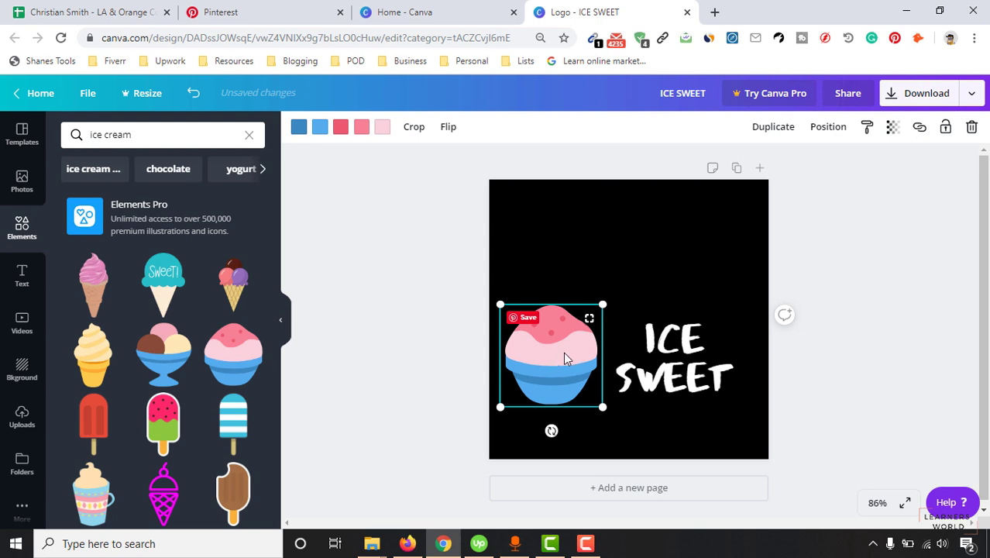
Left-align the ICE SWEET title and shift it right to clear the bowl.
left_click(662, 366)
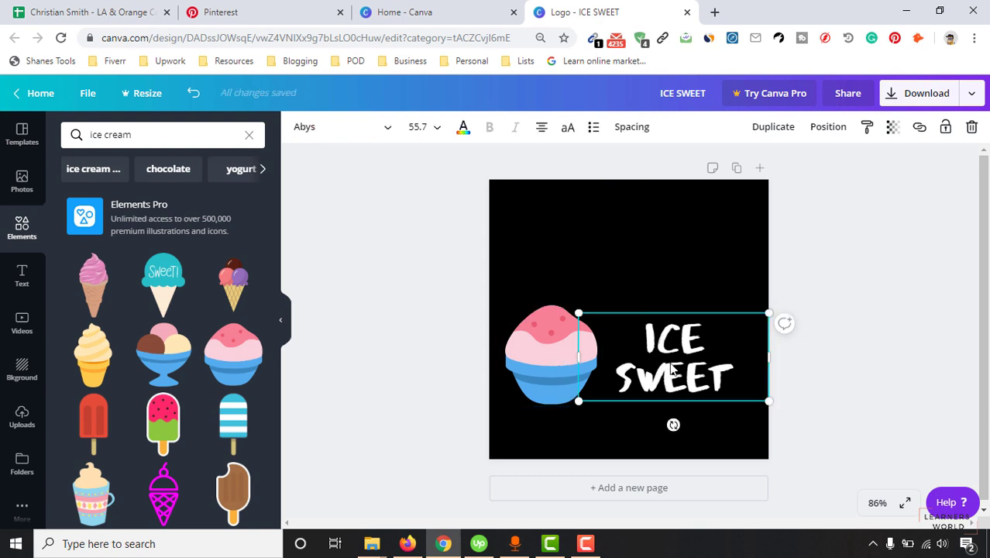
left_click(542, 128)
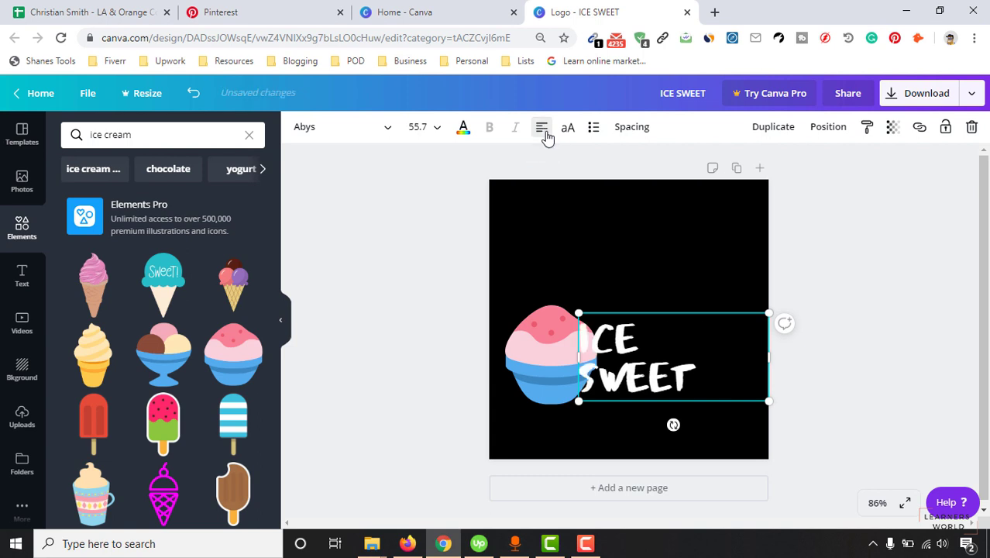
left_click_drag(689, 366, 744, 356)
Nudge the black background square slightly and lock it in place.
left_click(864, 393)
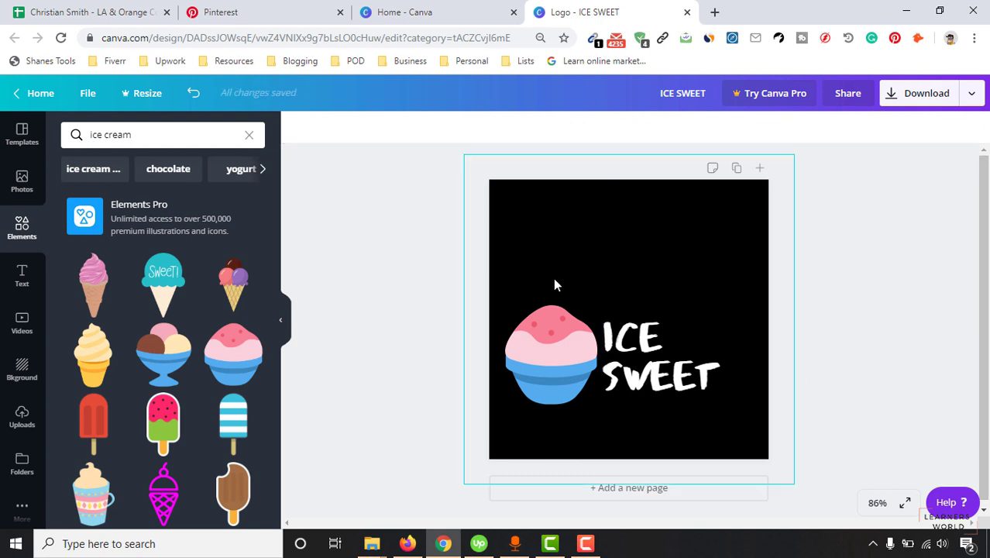
left_click(702, 235)
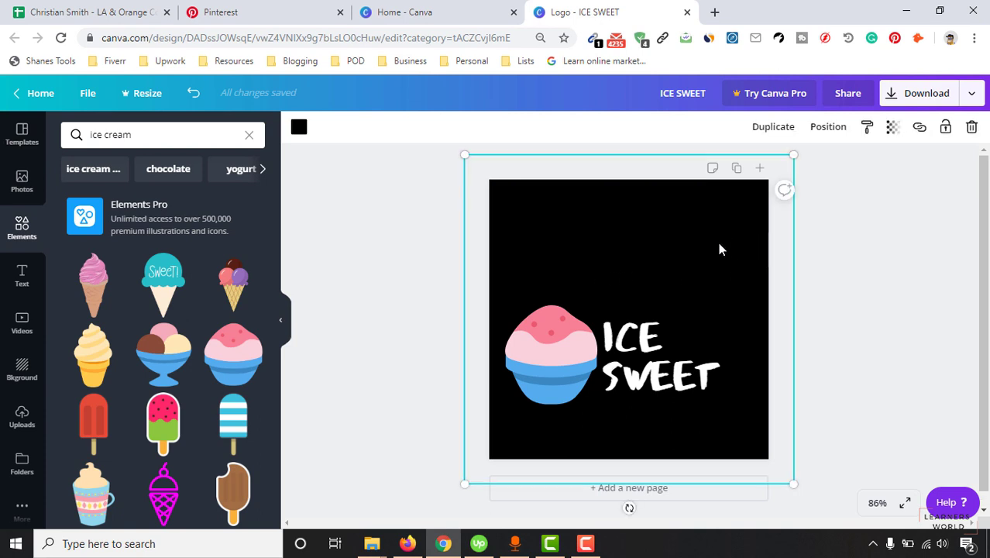
left_click_drag(650, 290, 642, 274)
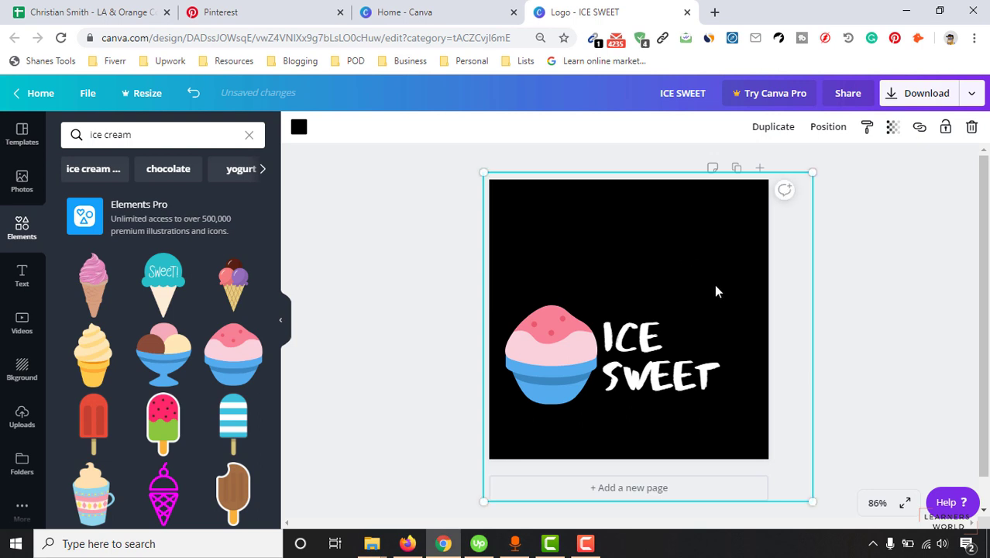
left_click(945, 129)
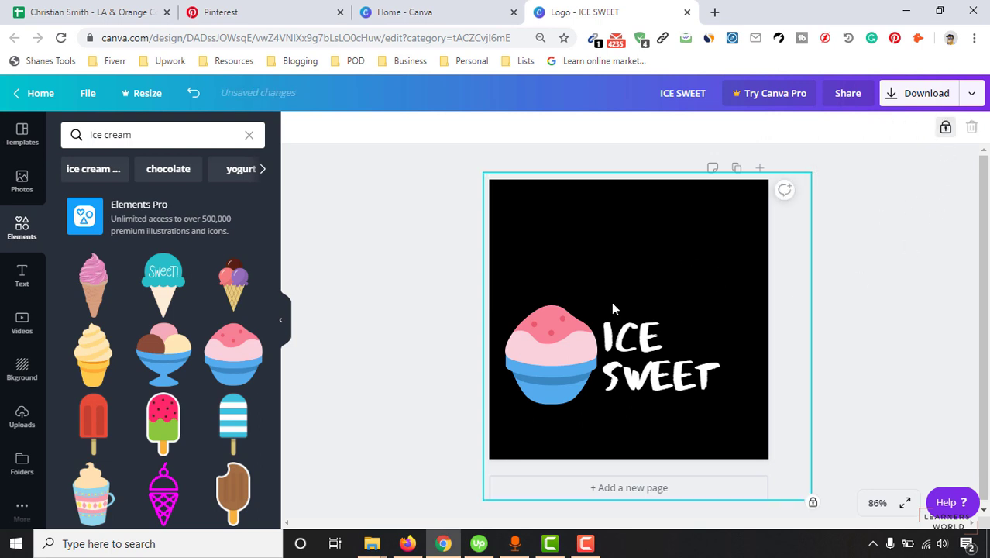
Move the ice cream icon and ICE SWEET title together to the centre of the square.
left_click_drag(543, 283, 662, 356)
left_click(889, 336)
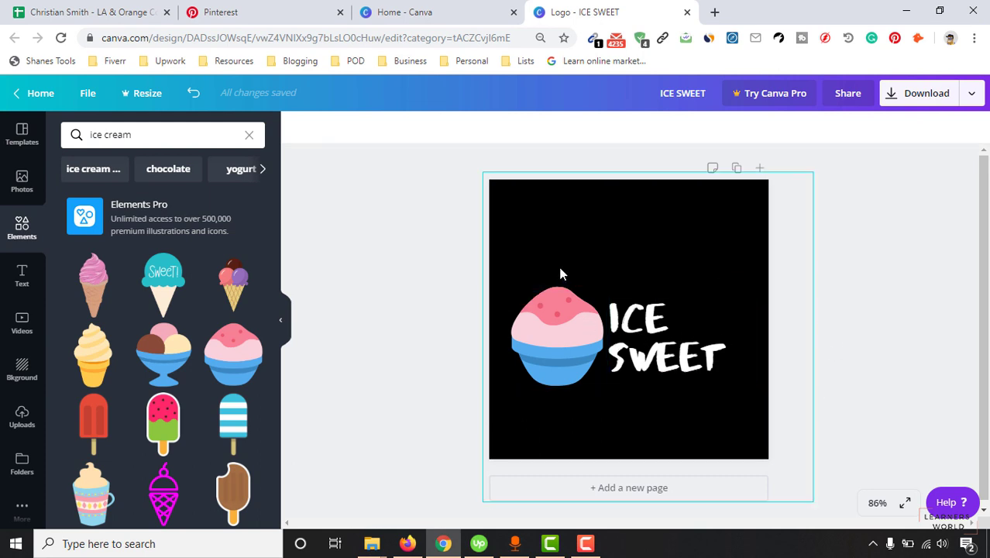
mouse_move(640, 331)
left_mouse_down()
mouse_move(634, 310)
mouse_move(635, 326)
left_mouse_up()
left_click(808, 339)
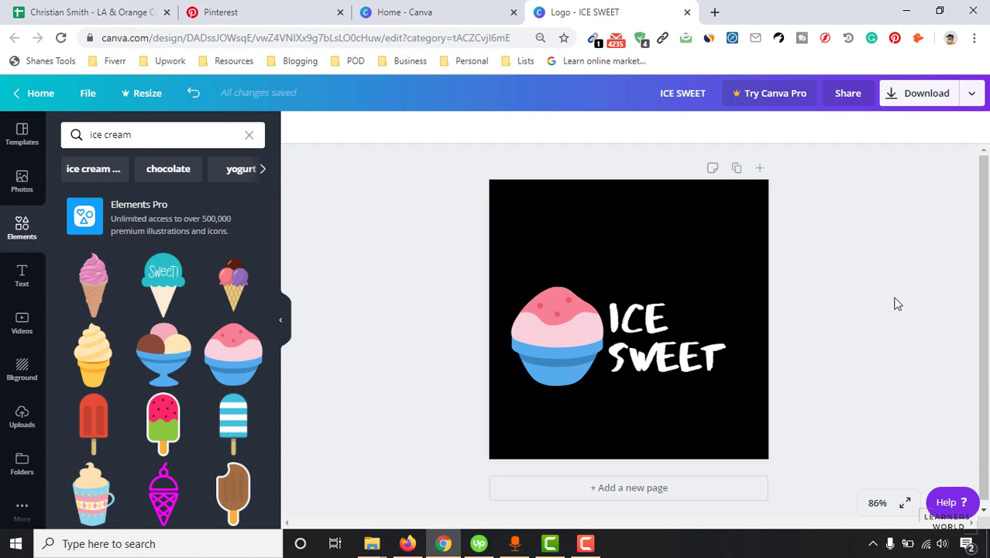
Dismiss the download options and return to editing the icon and title.
left_click(924, 99)
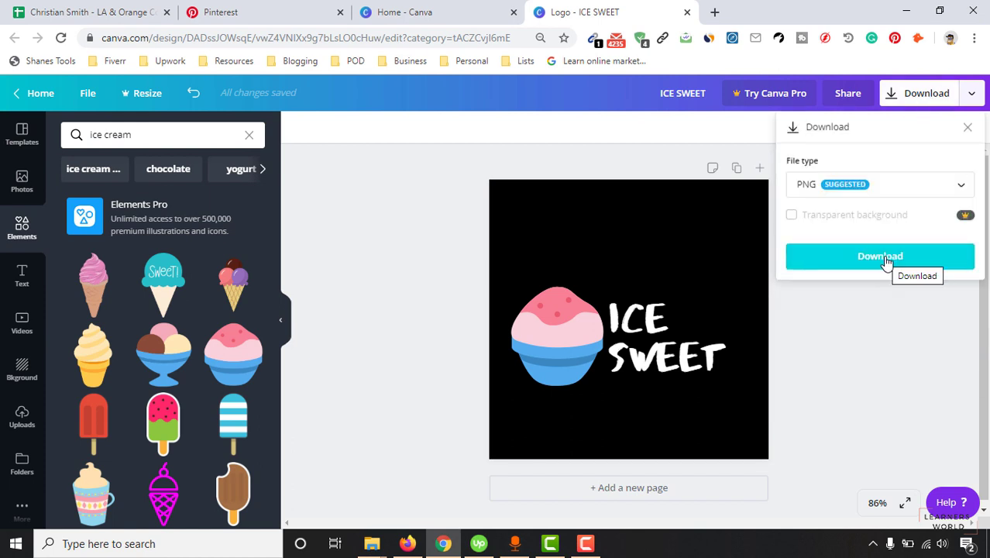
left_click(498, 276)
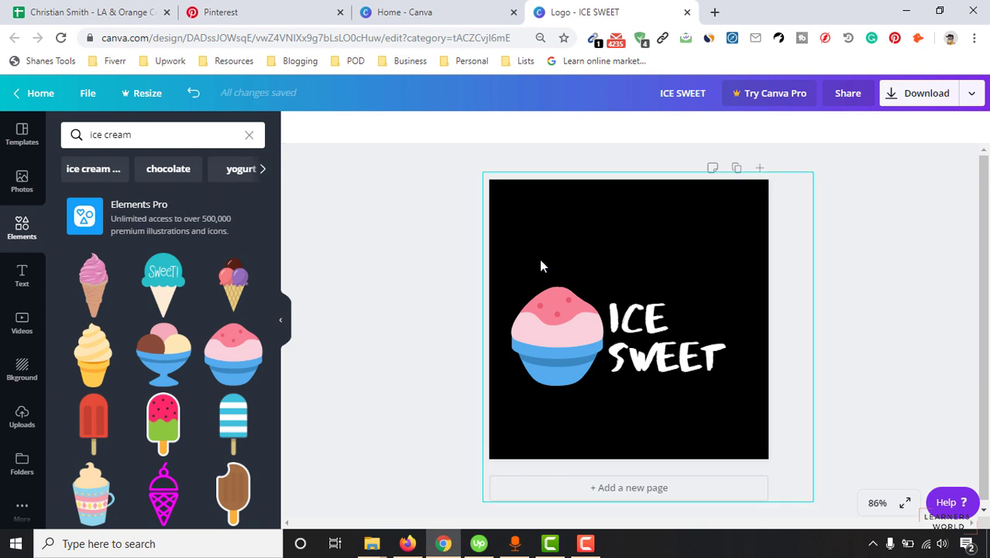
left_click_drag(541, 265, 764, 370)
left_click(841, 354)
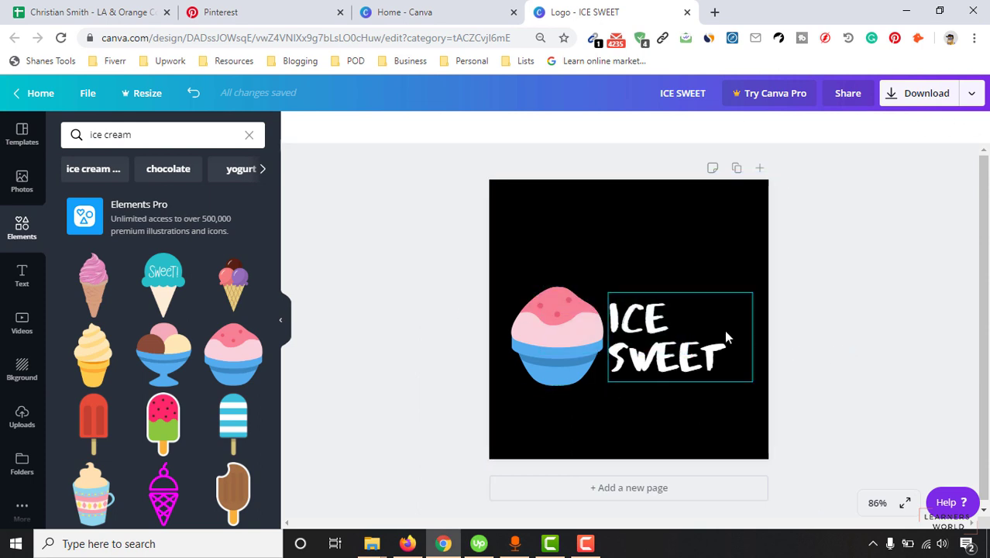
Narrow the ICE SWEET text box, then re-centre the icon and title on the black square.
left_click(726, 337)
left_click_drag(751, 336, 724, 334)
left_click(868, 342)
left_click_drag(512, 252, 678, 334)
left_click(783, 340)
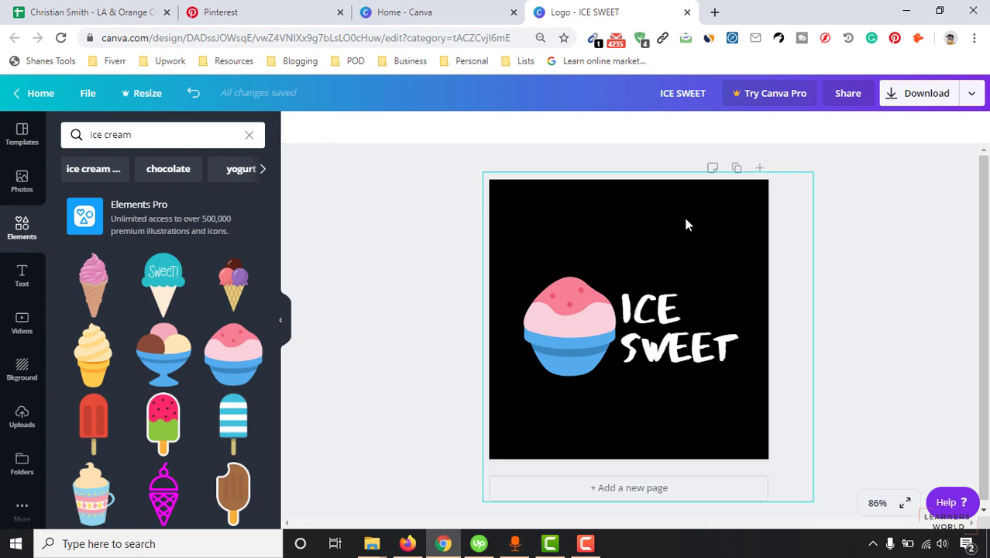
Unlock the background and try yellow, light blue and pink fills.
left_click(722, 220)
left_click(946, 129)
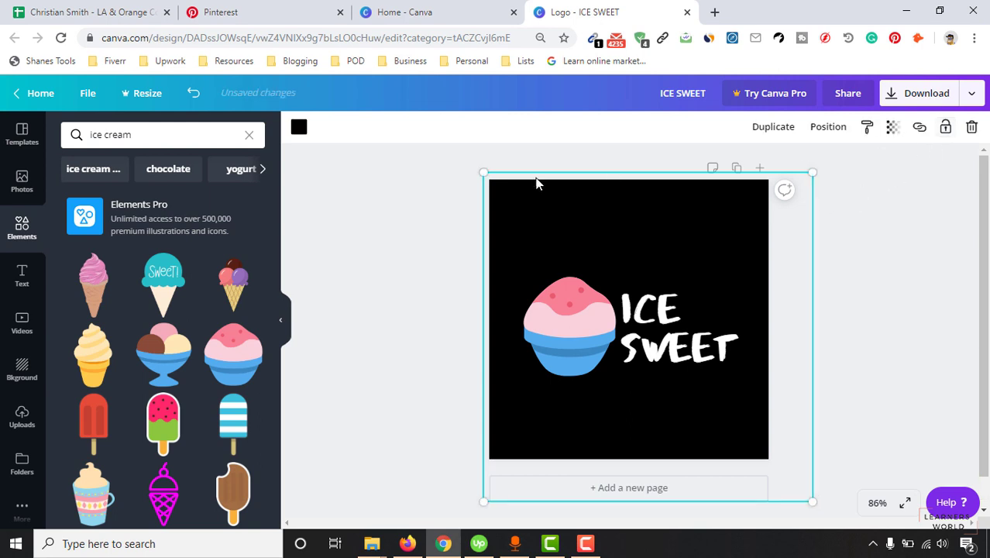
left_click(299, 129)
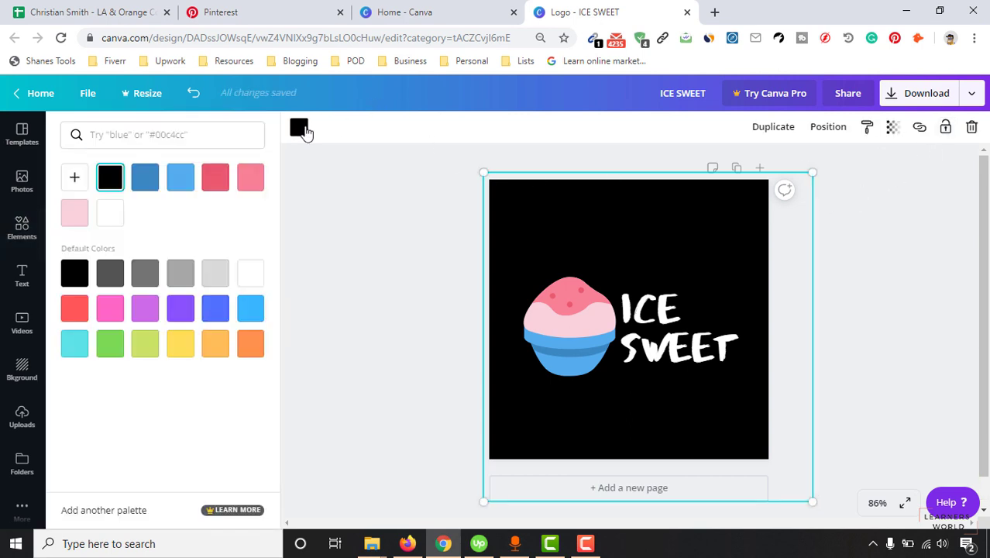
left_click(187, 345)
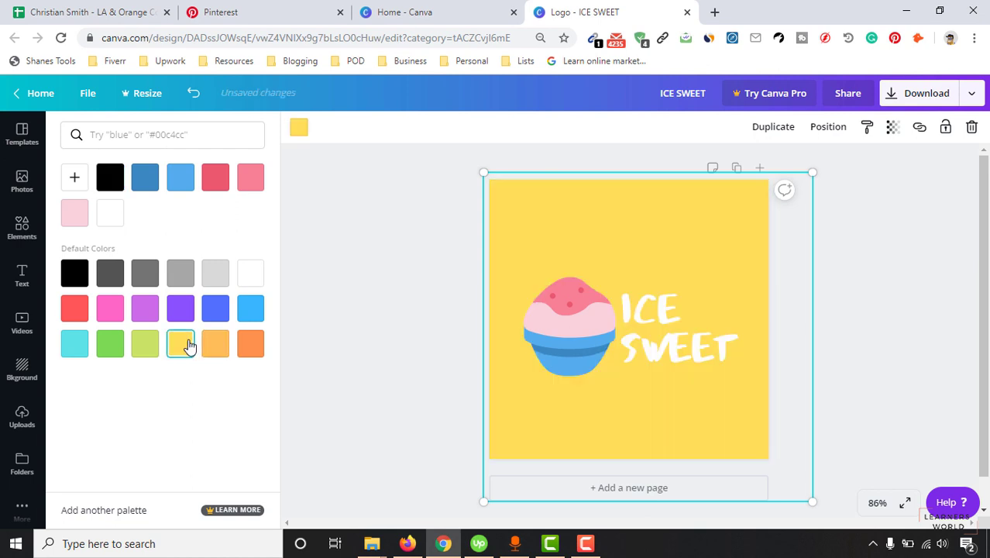
left_click(250, 316)
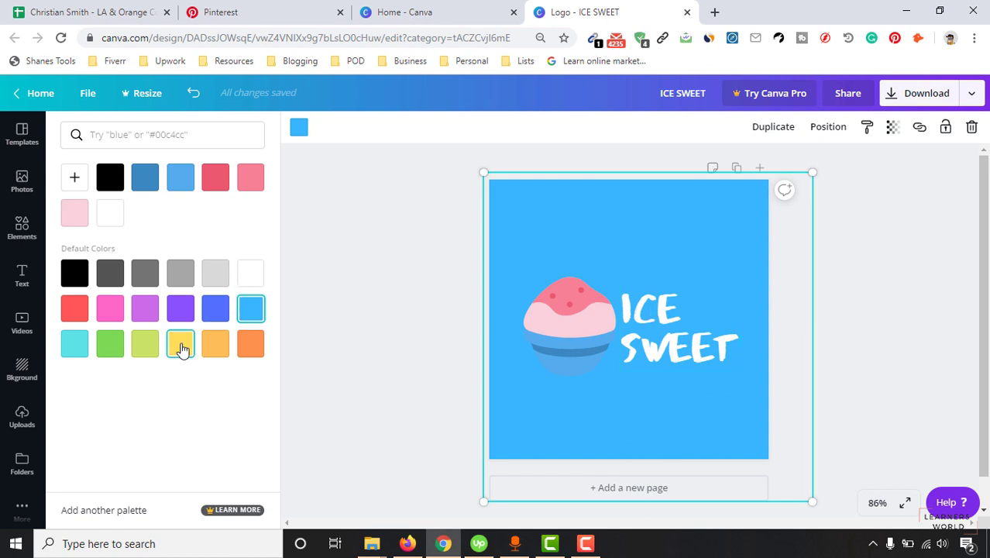
left_click(110, 314)
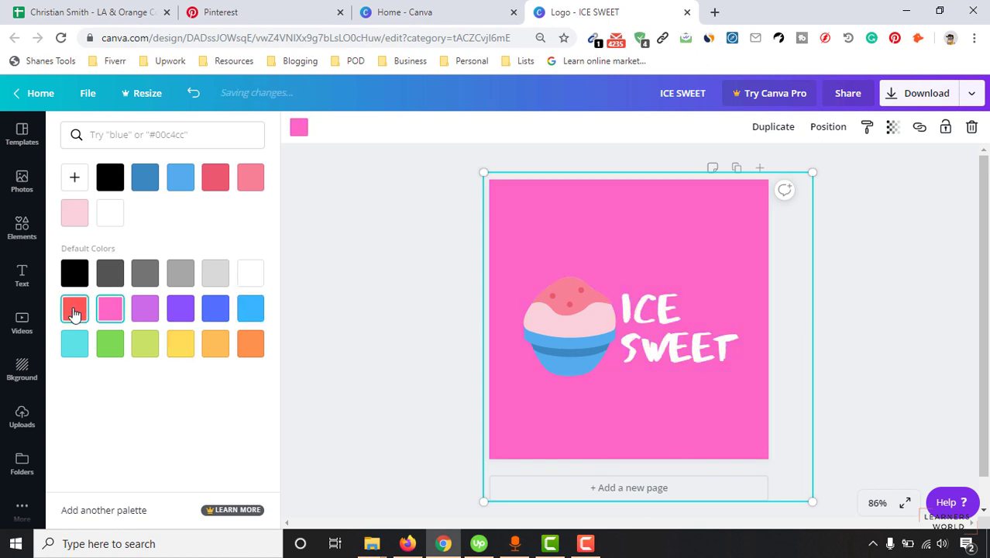
Try red, grey, blue and orange fills before returning the background to black.
left_click(73, 310)
left_click(110, 273)
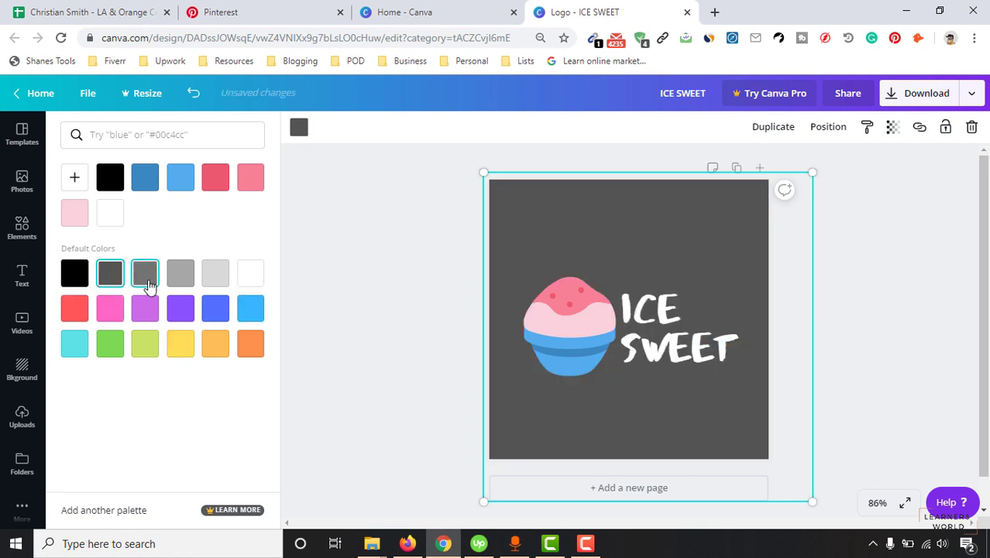
left_click(145, 273)
left_click(215, 272)
left_click(250, 307)
left_click(216, 308)
left_click(252, 347)
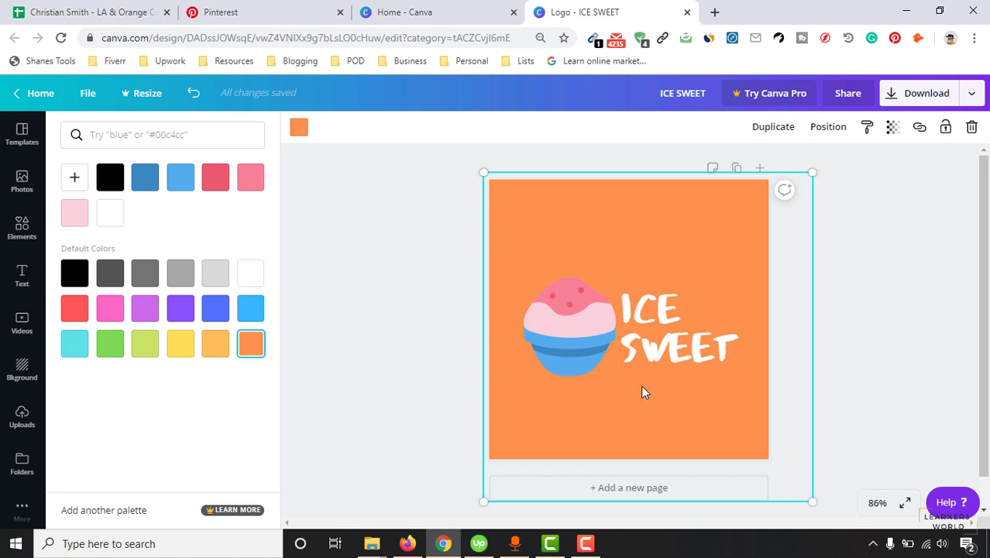
left_click(110, 180)
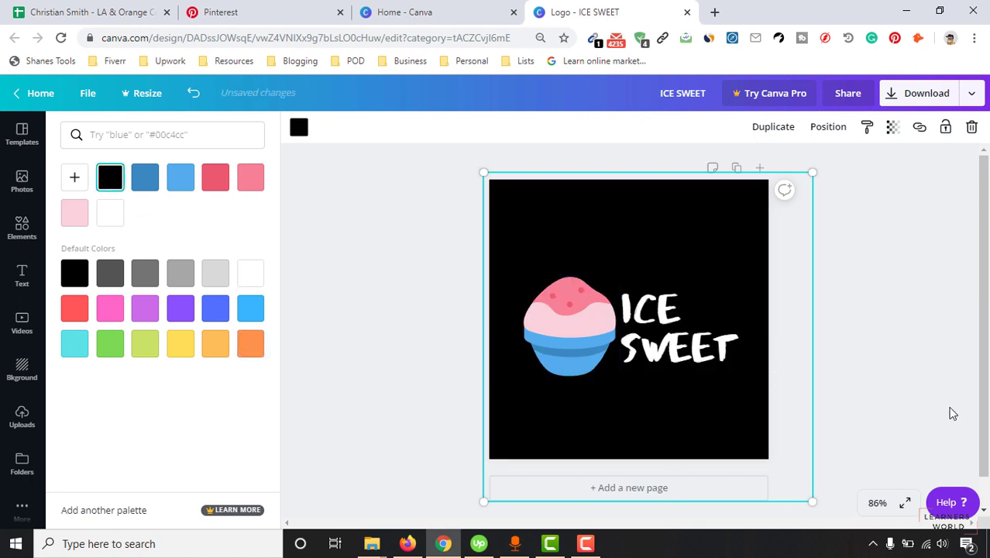
Download the design as a PNG saved as logo creation.png.
left_click(924, 94)
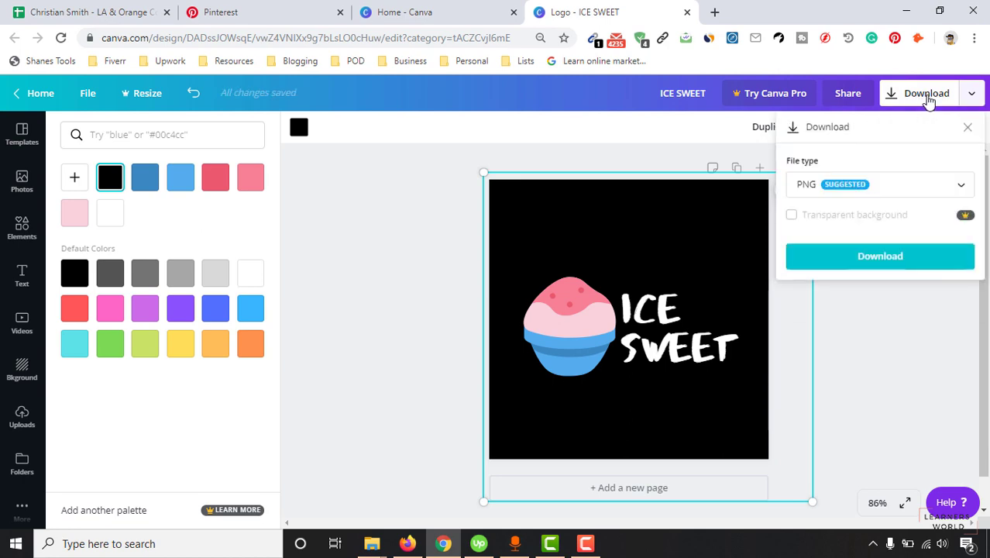
left_click(862, 265)
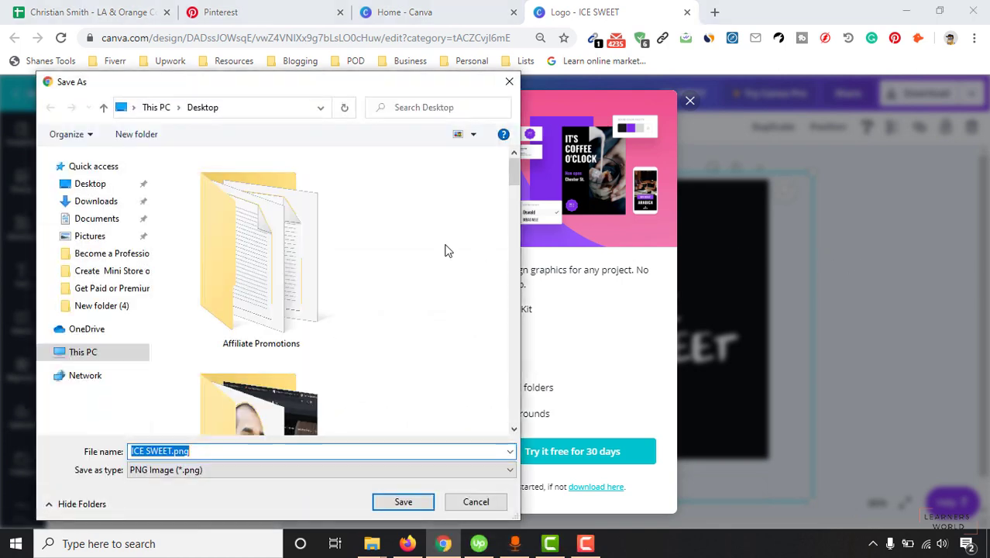
left_click(171, 453)
left_click_drag(170, 451, 117, 448)
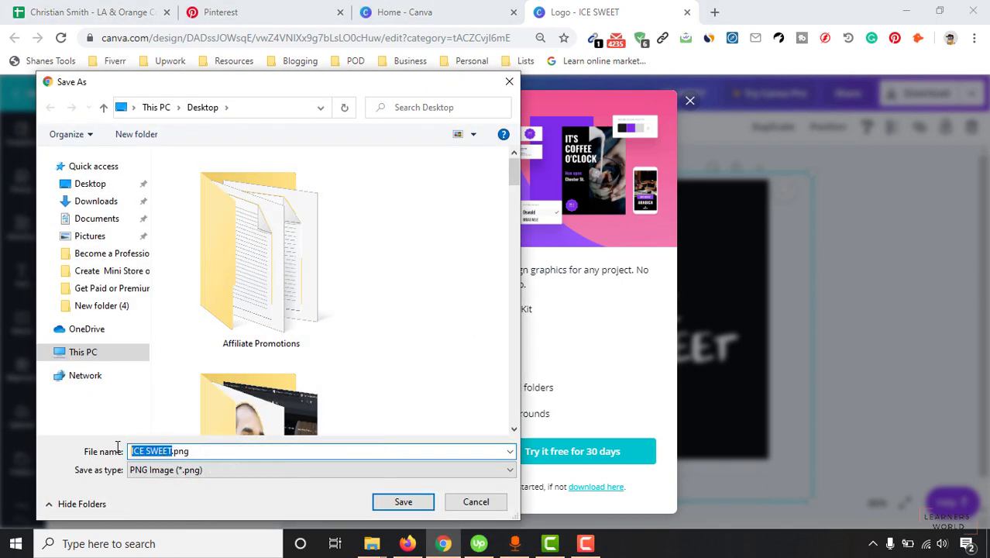
type("logo creation")
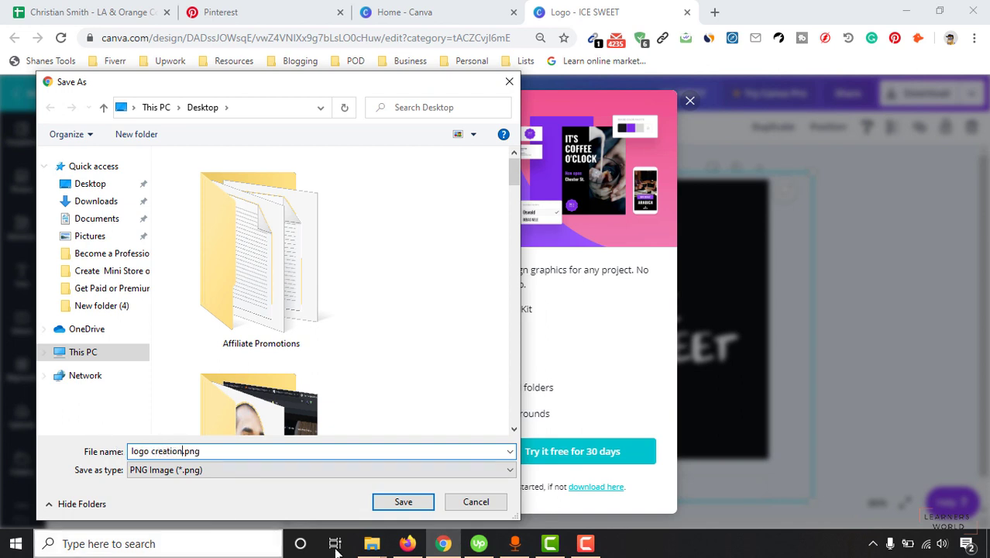
left_click(385, 503)
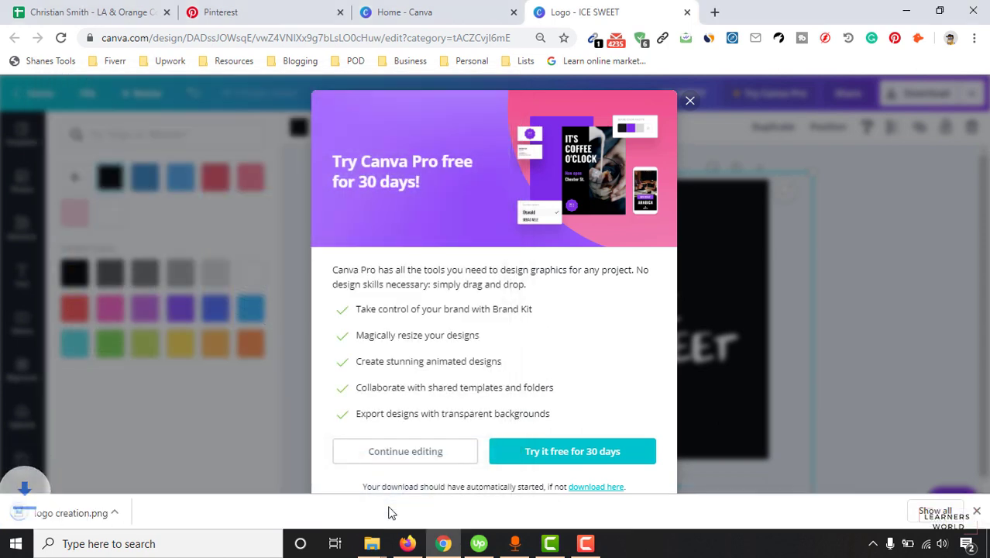
left_click(62, 514)
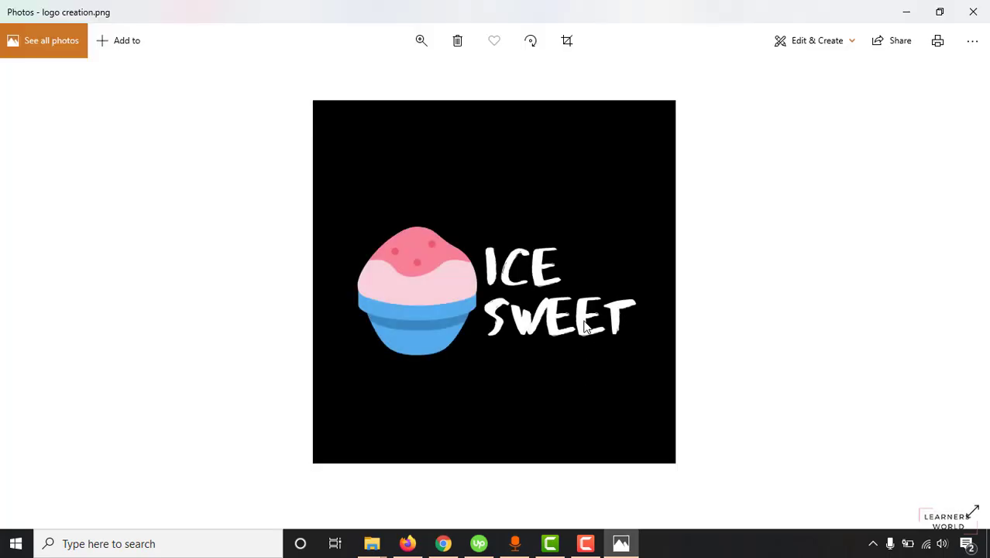
scroll(571, 291, "up", 2)
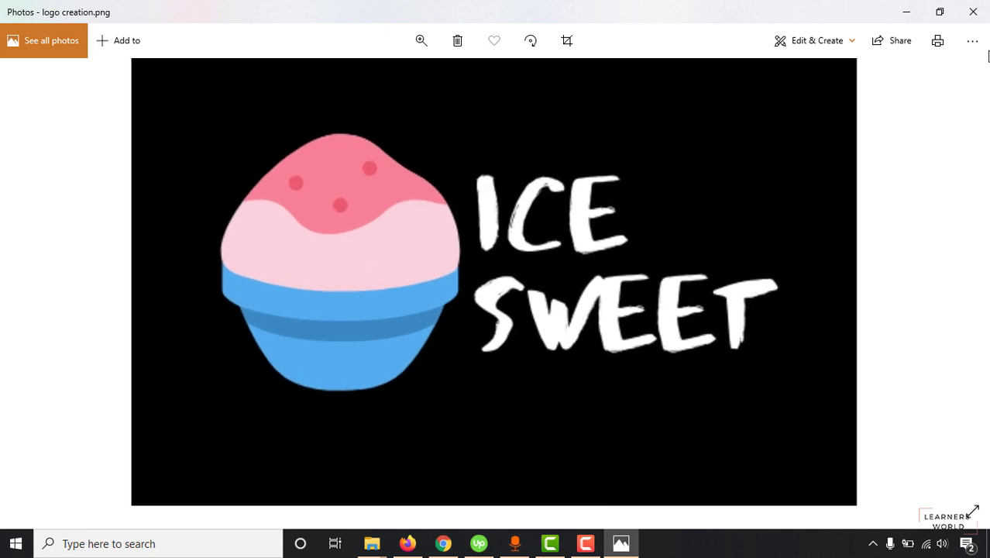
left_click(973, 11)
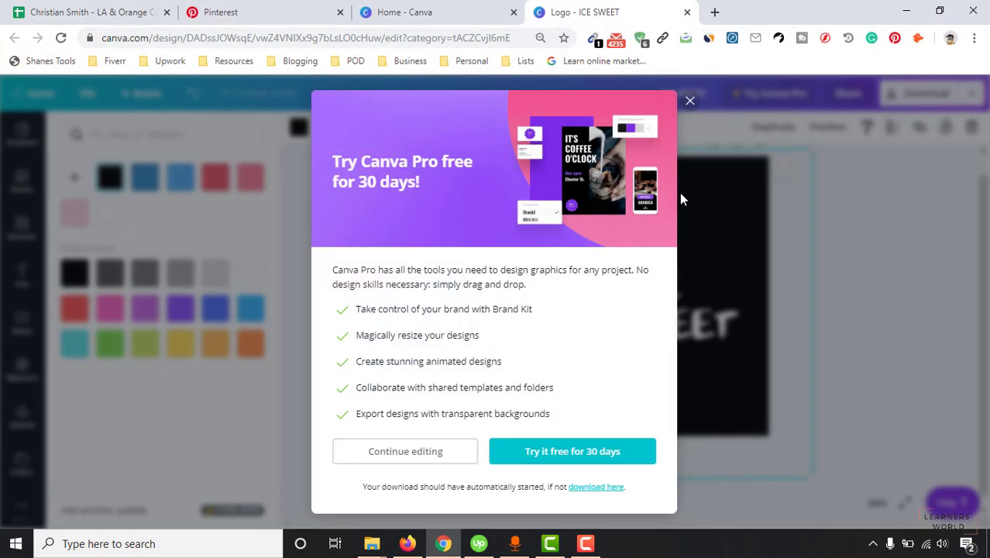
Close the Try Canva Pro popup to return to the ICE SWEET logo.
left_click(692, 100)
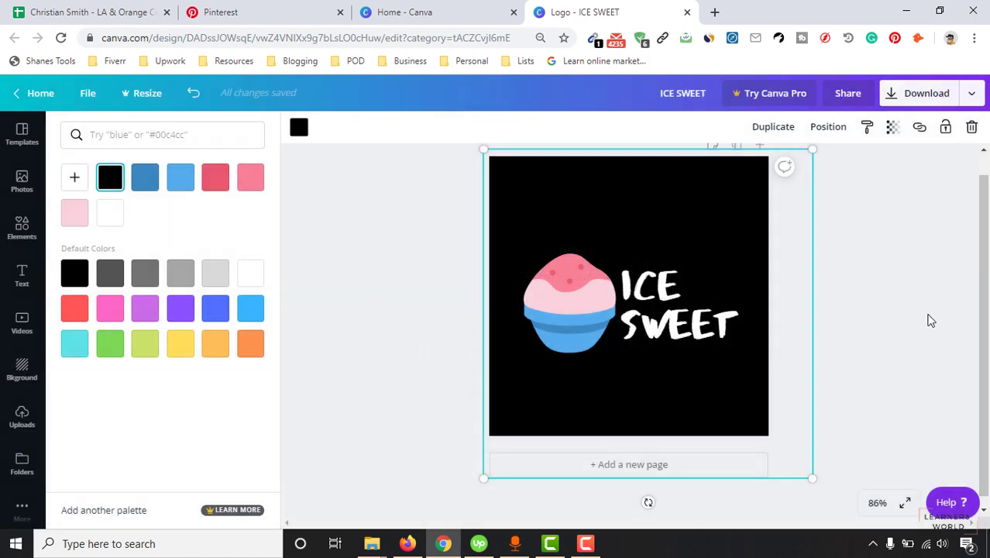